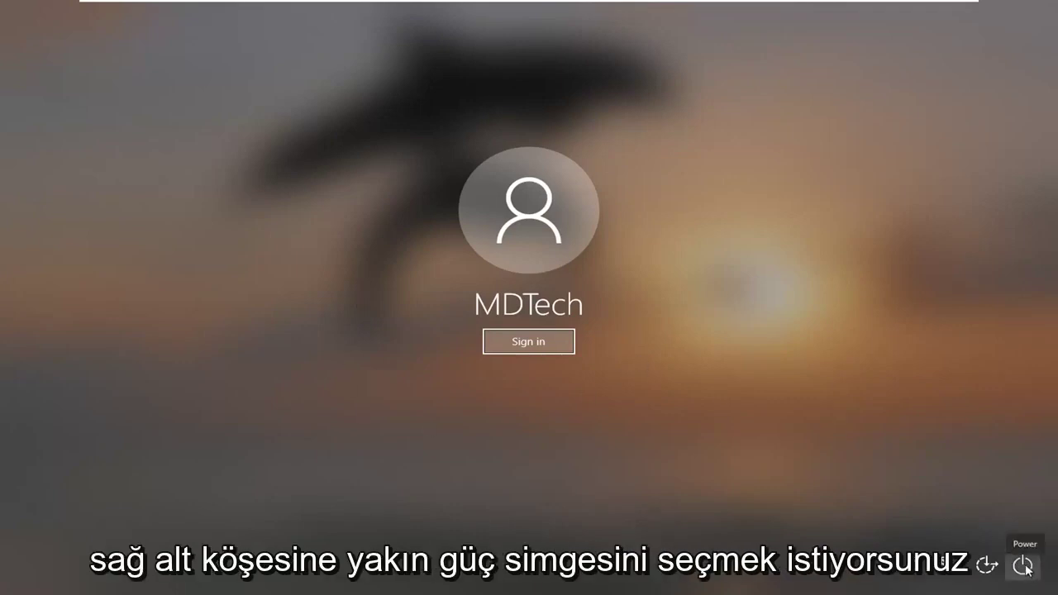
Restart the PC from the sign-in screen into the Windows recovery options menu.
left_click(1024, 568)
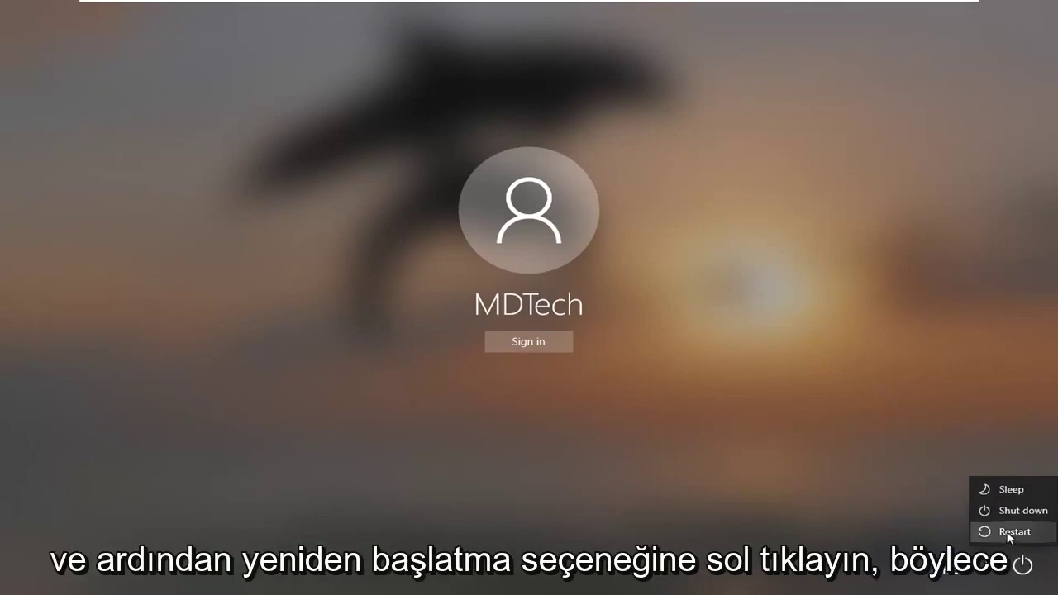
left_click(1012, 533)
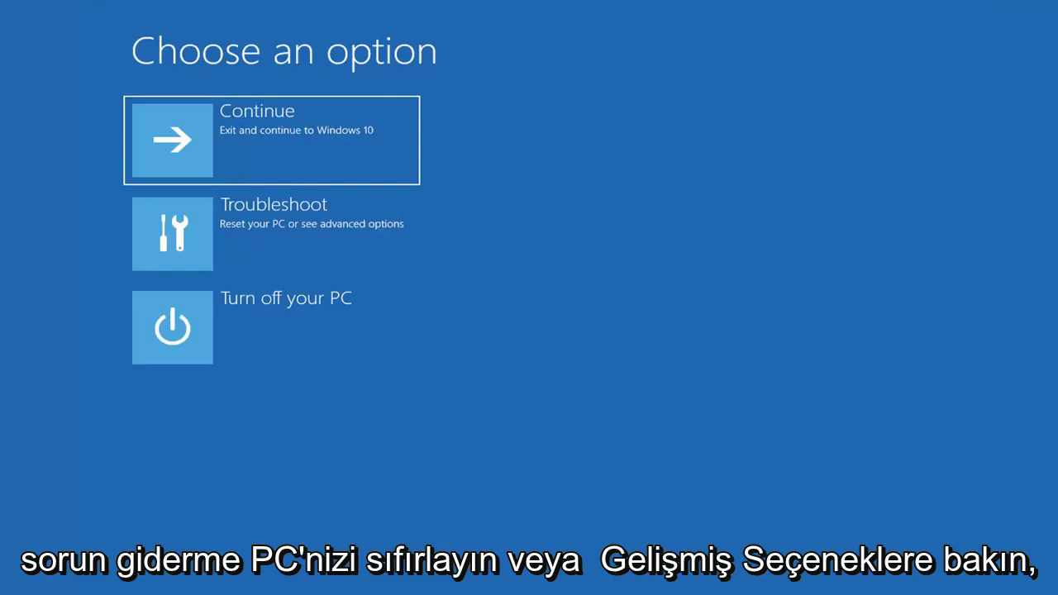
Open an administrator Command Prompt from Troubleshoot, using the administrator account with no password.
left_click(371, 236)
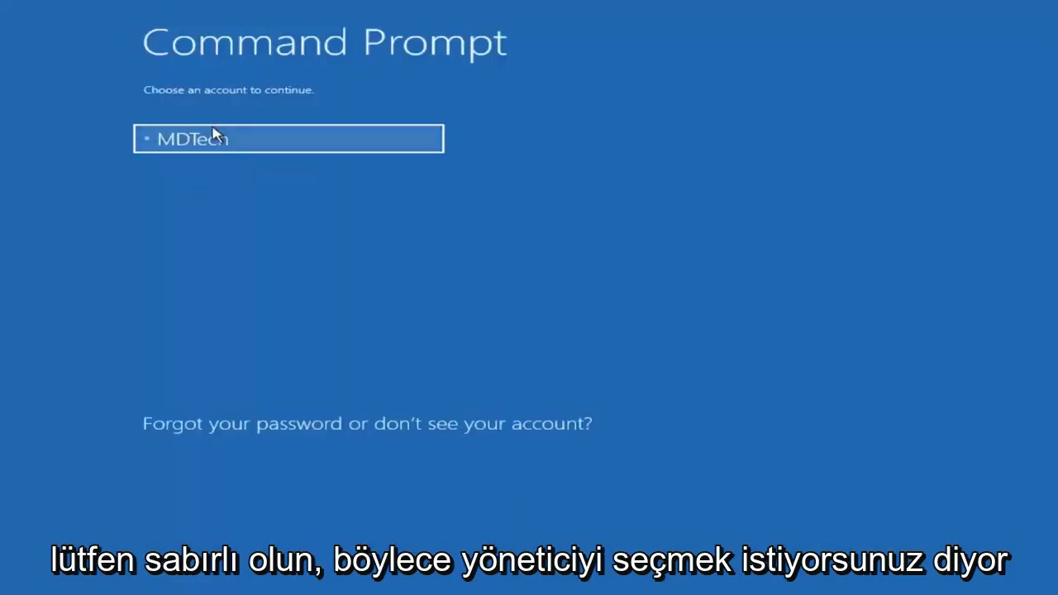
left_click(244, 147)
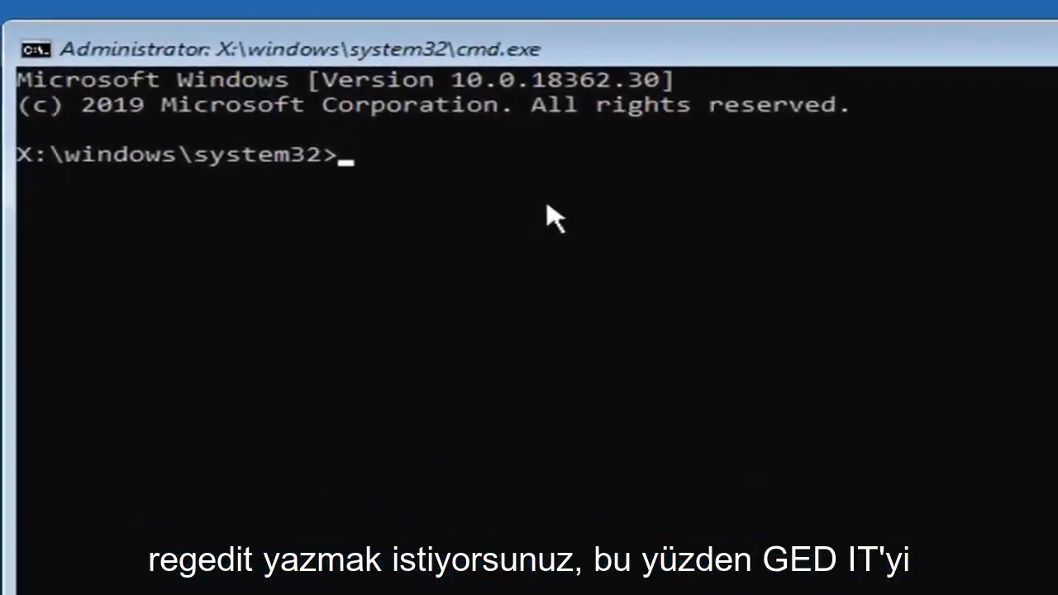
Run regedit at the X:\windows\system32 prompt to launch Registry Editor.
type("regedi")
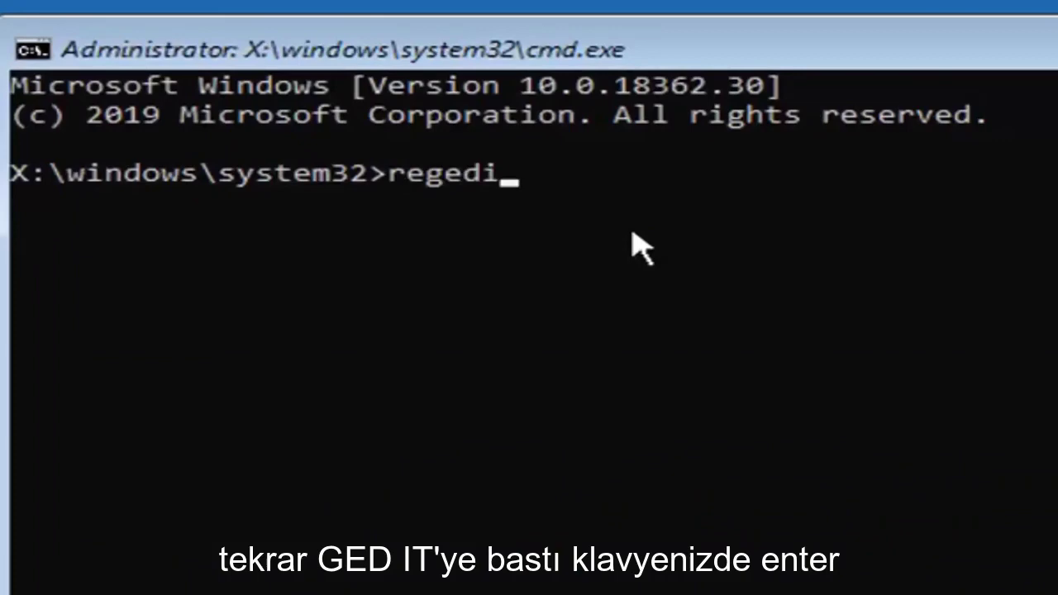
type("t")
key("Return")
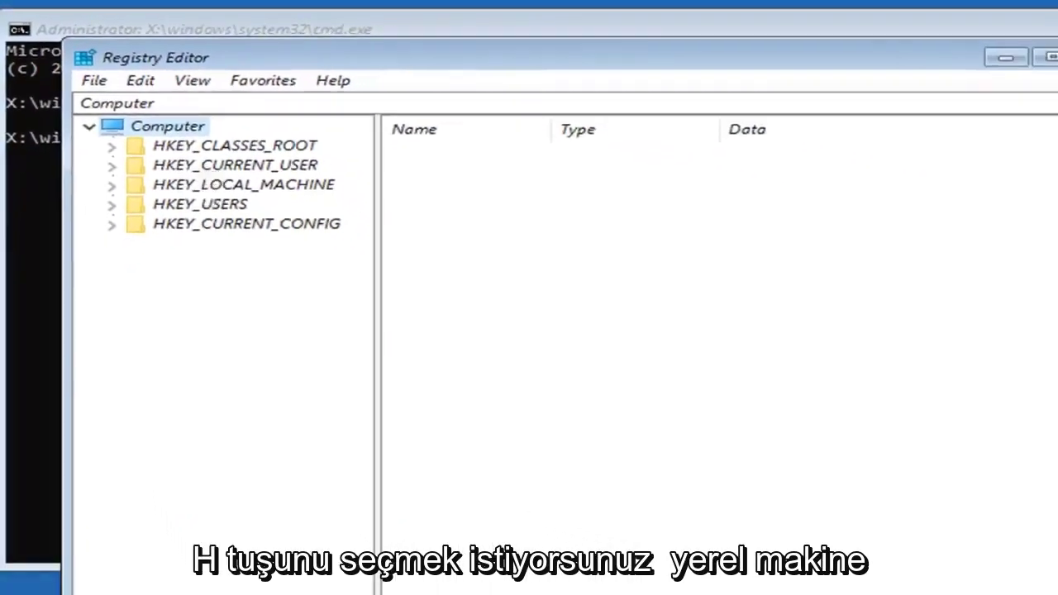
Start loading a hive under HKEY_LOCAL_MACHINE and browse into Local Disk (D:).
left_click(246, 218)
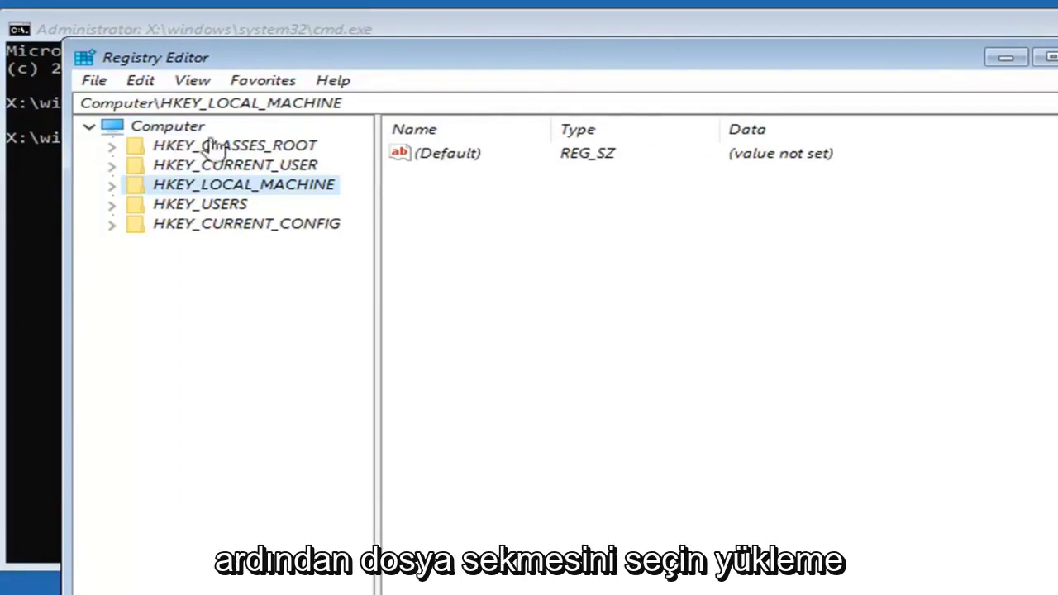
left_click(96, 83)
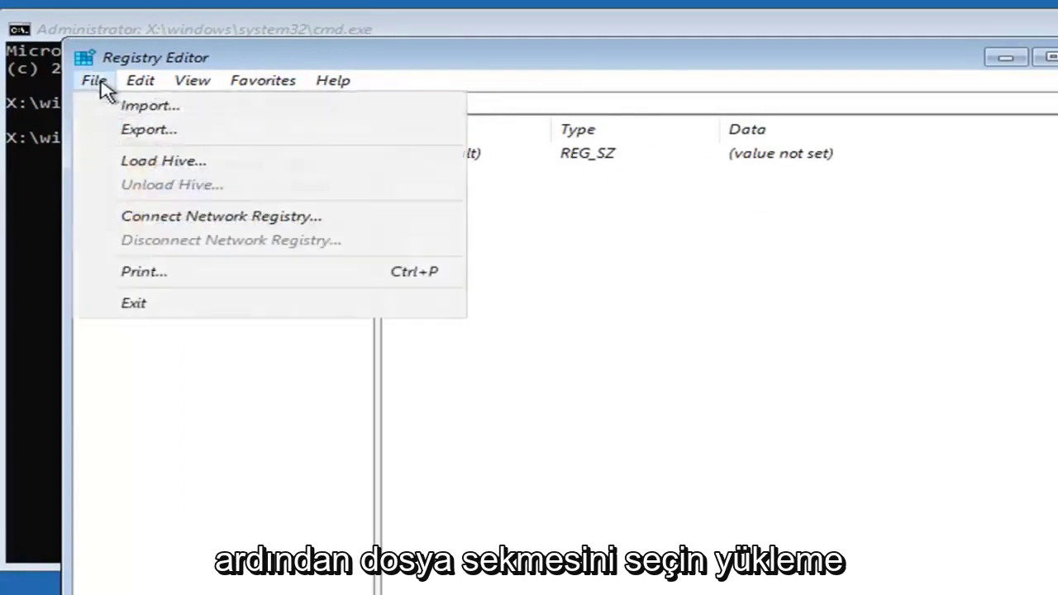
left_click(187, 170)
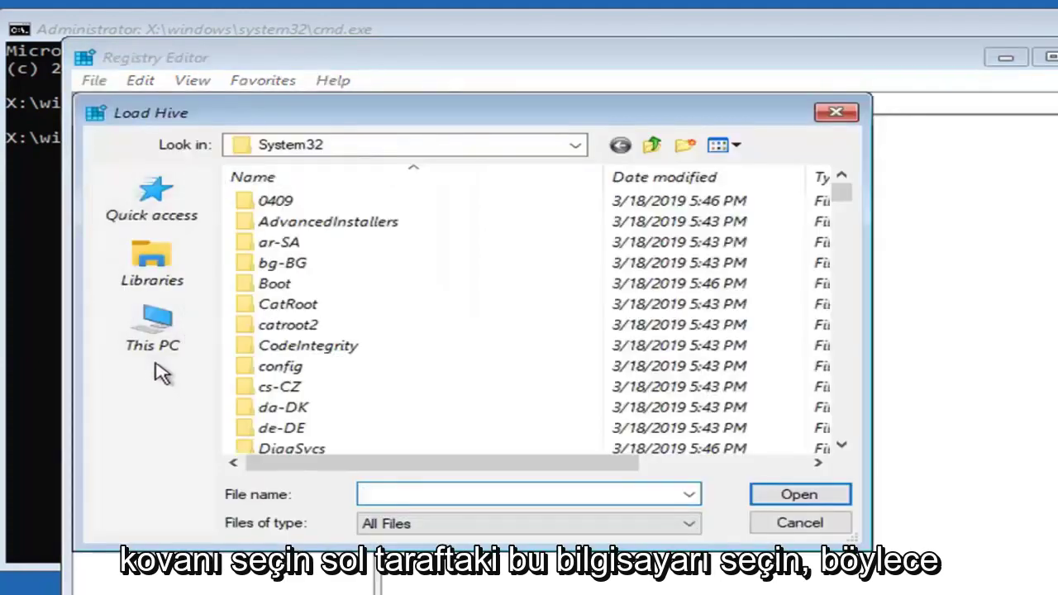
left_click(157, 356)
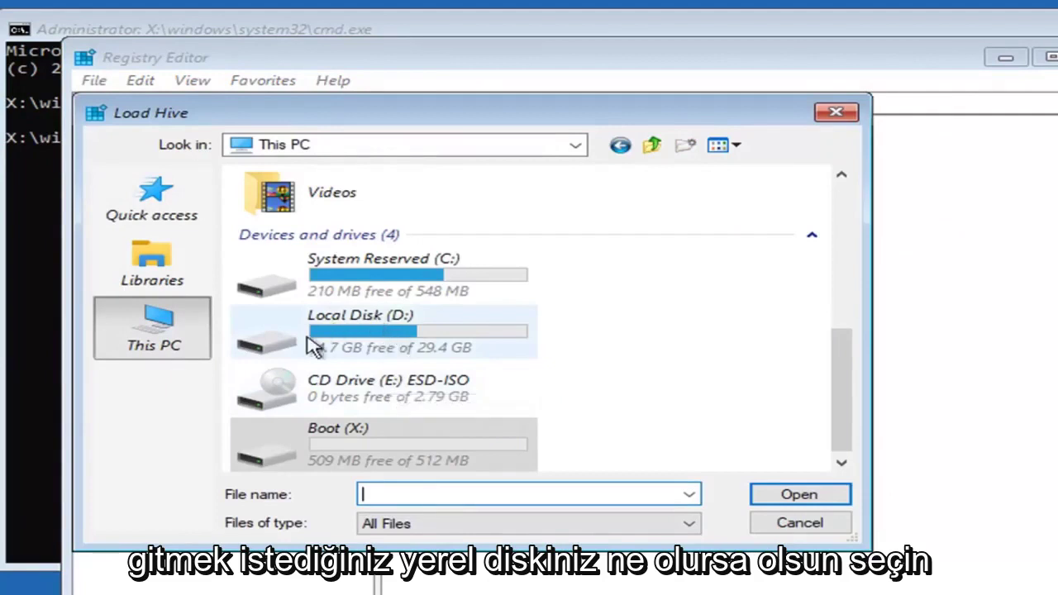
left_click(372, 339)
double_click(372, 339)
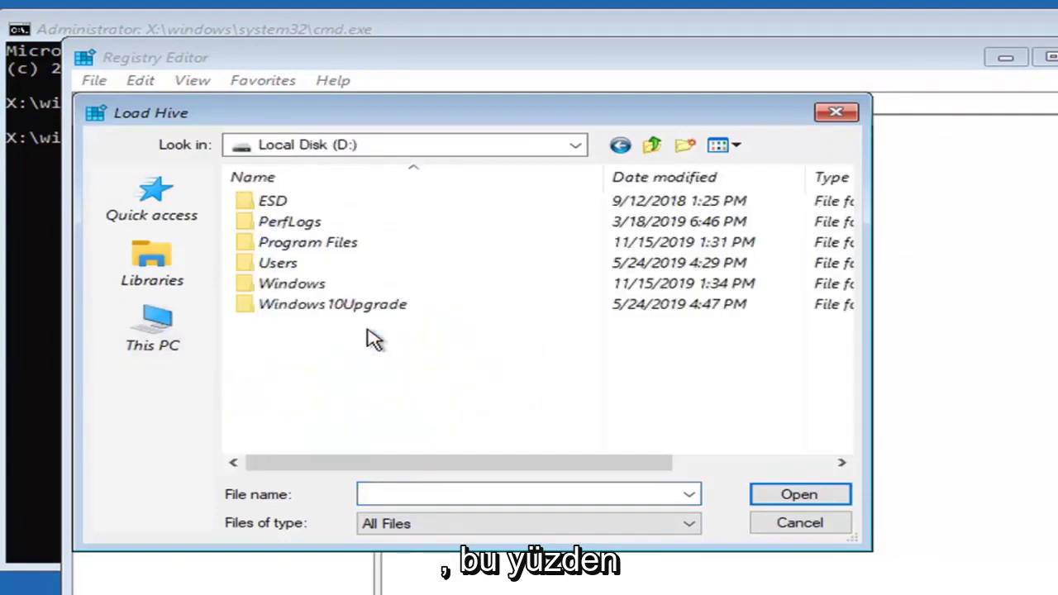
Navigate the Load Hive dialog to D:\Windows\System32\config.
double_click(263, 285)
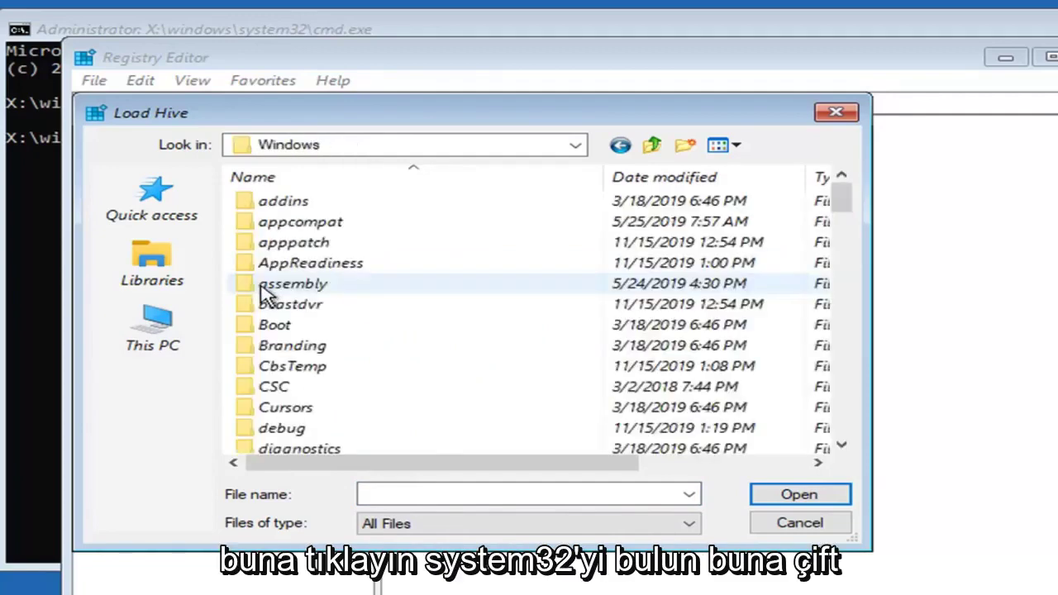
scroll(383, 309, "down", 5)
scroll(397, 355, "down", 5)
scroll(397, 354, "down", 2)
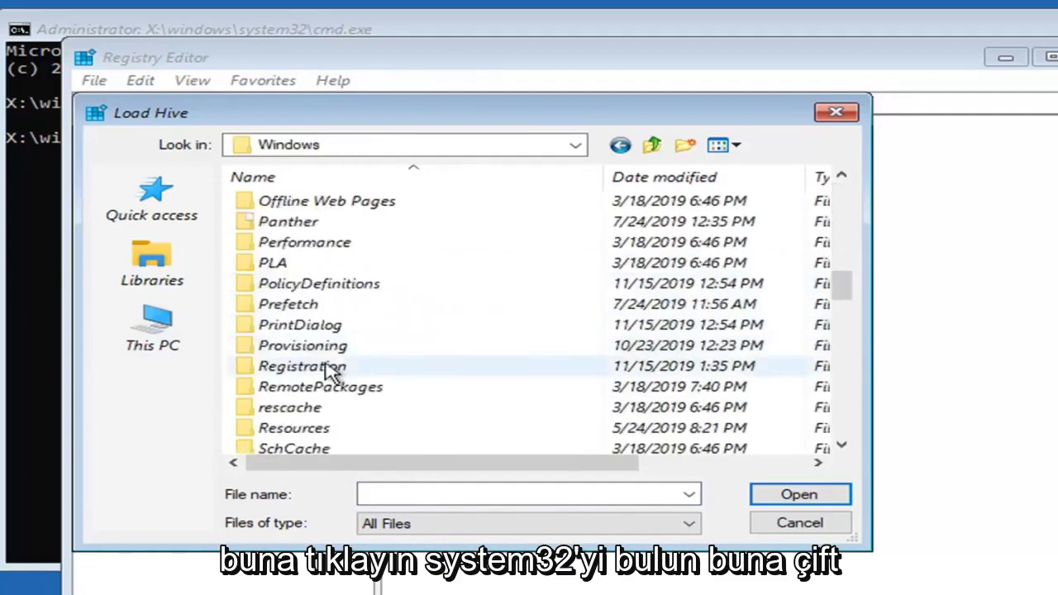
scroll(331, 372, "down", 2)
scroll(343, 373, "down", 2)
scroll(331, 402, "down", 2)
scroll(331, 416, "down", 1)
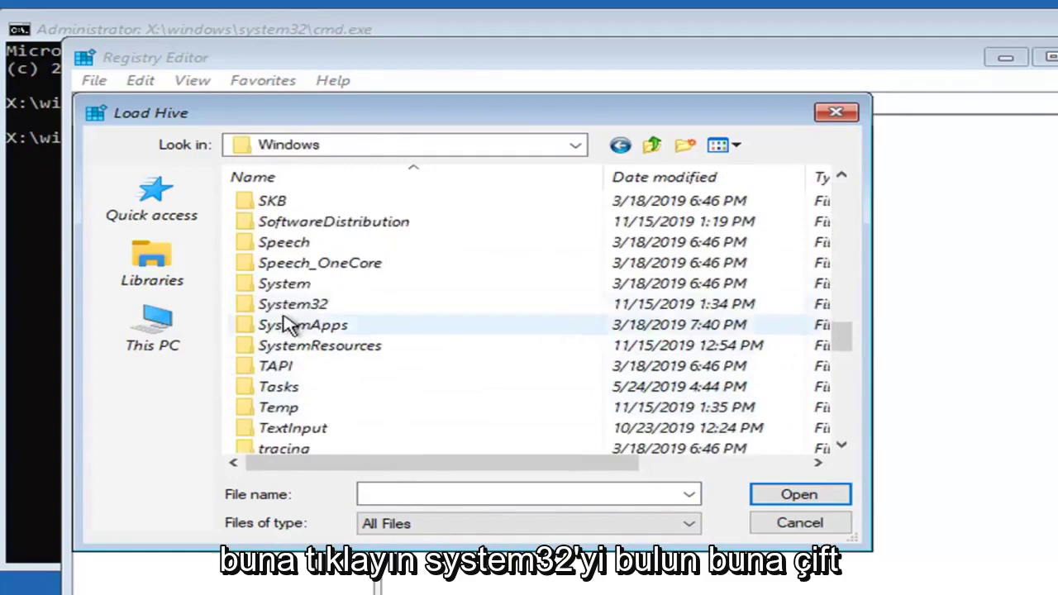
double_click(291, 304)
mouse_move(294, 304)
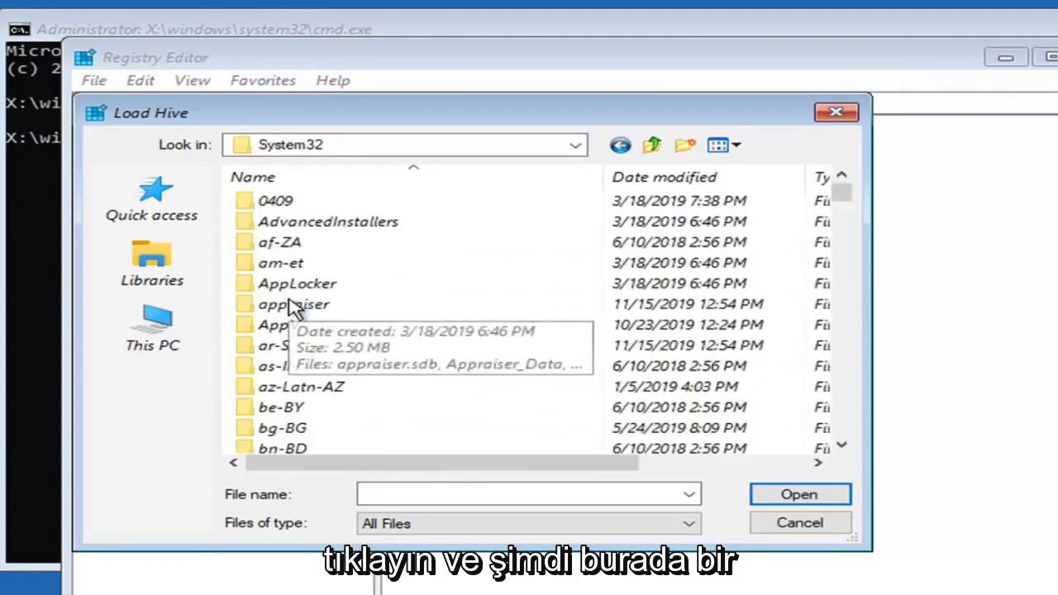
scroll(348, 321, "down", 1)
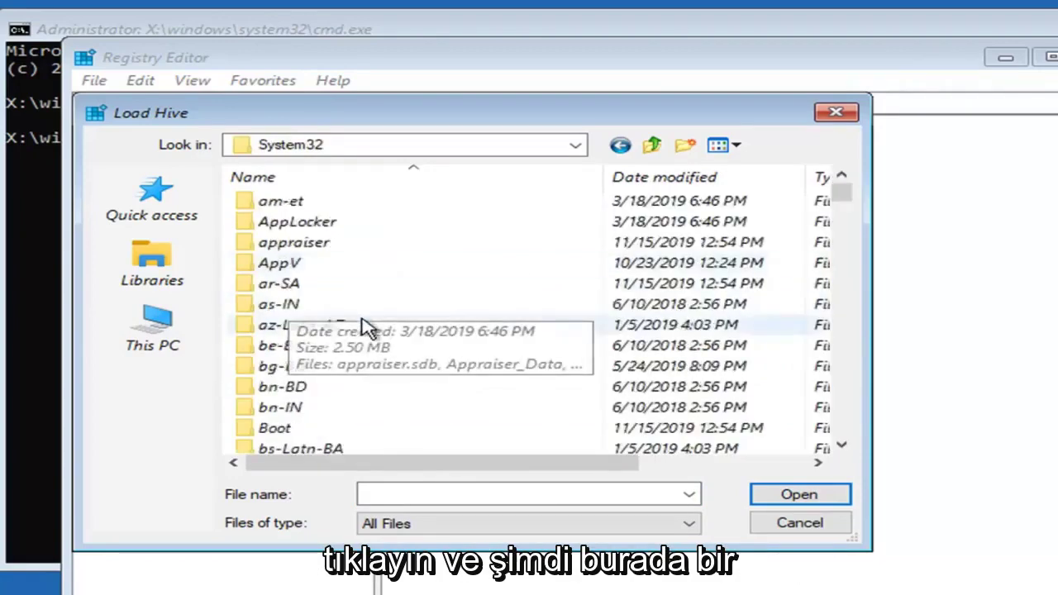
scroll(366, 326, "down", 5)
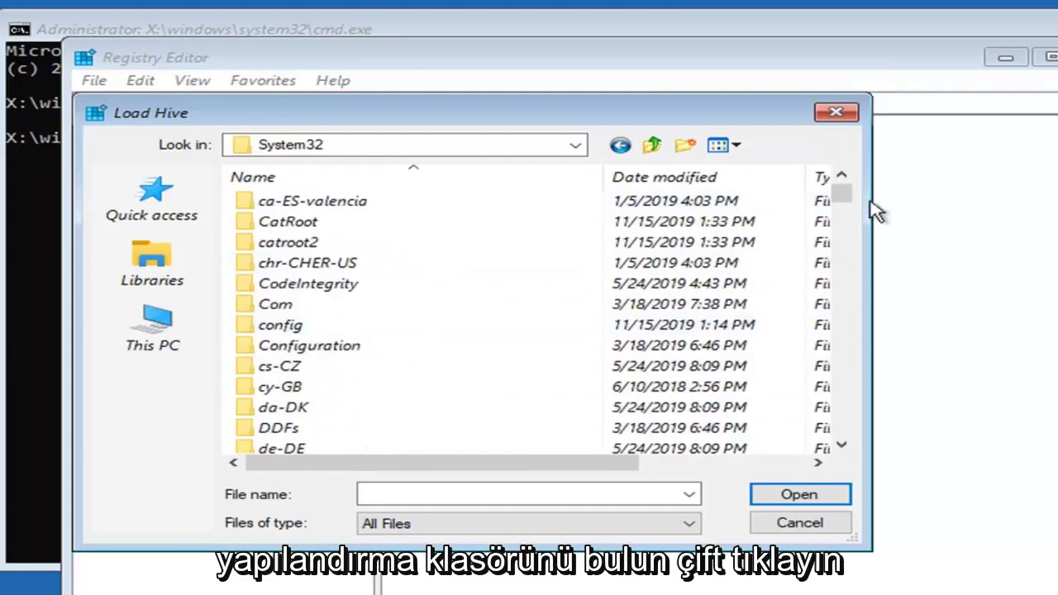
left_click(281, 331)
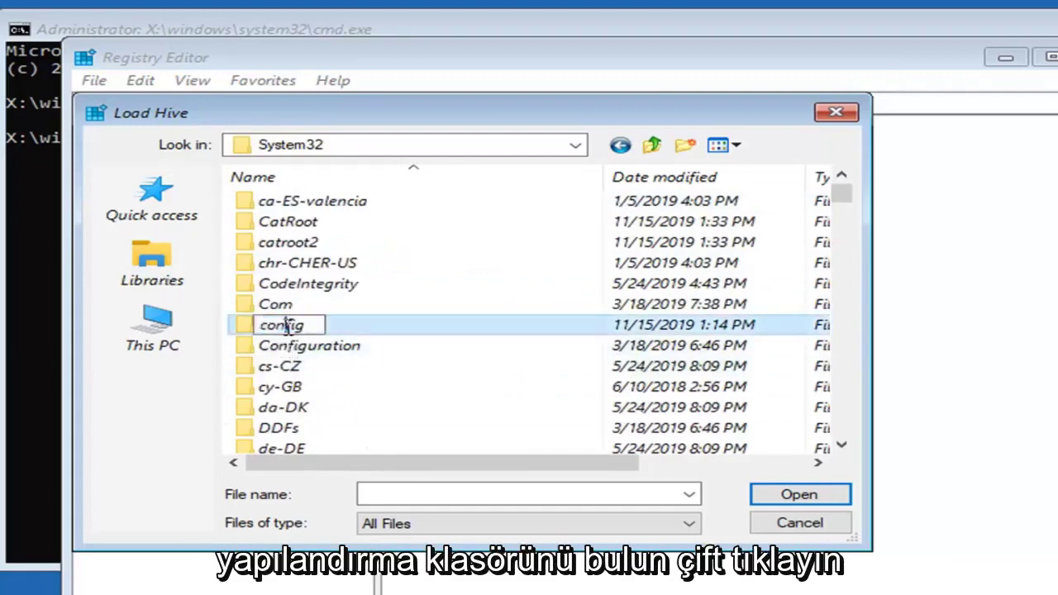
left_click(338, 331)
double_click(338, 331)
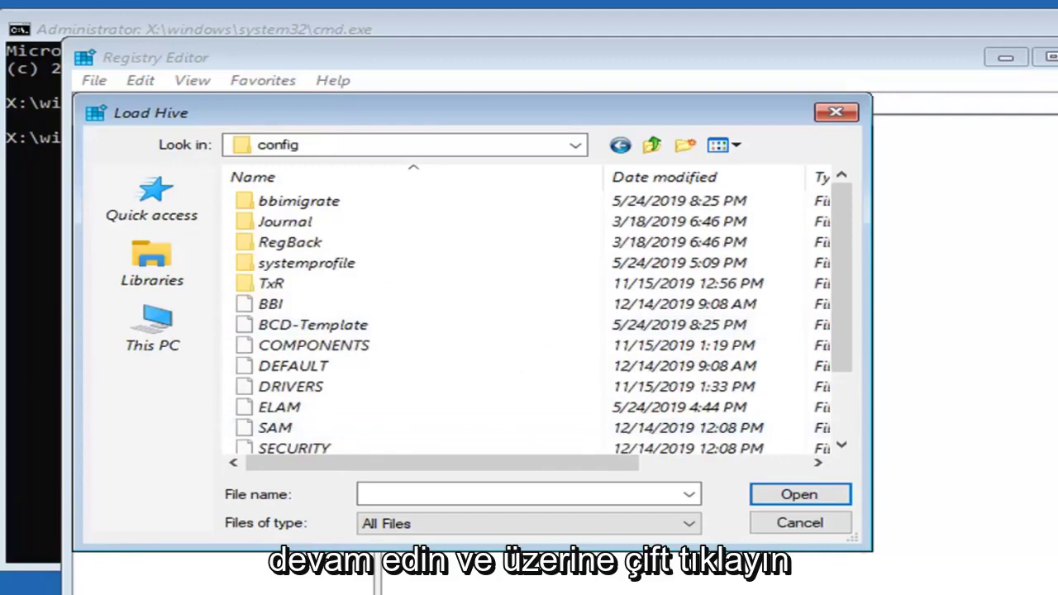
Load the SAM hive file under HKEY_LOCAL_MACHINE with the key name 'testkey'.
double_click(281, 428)
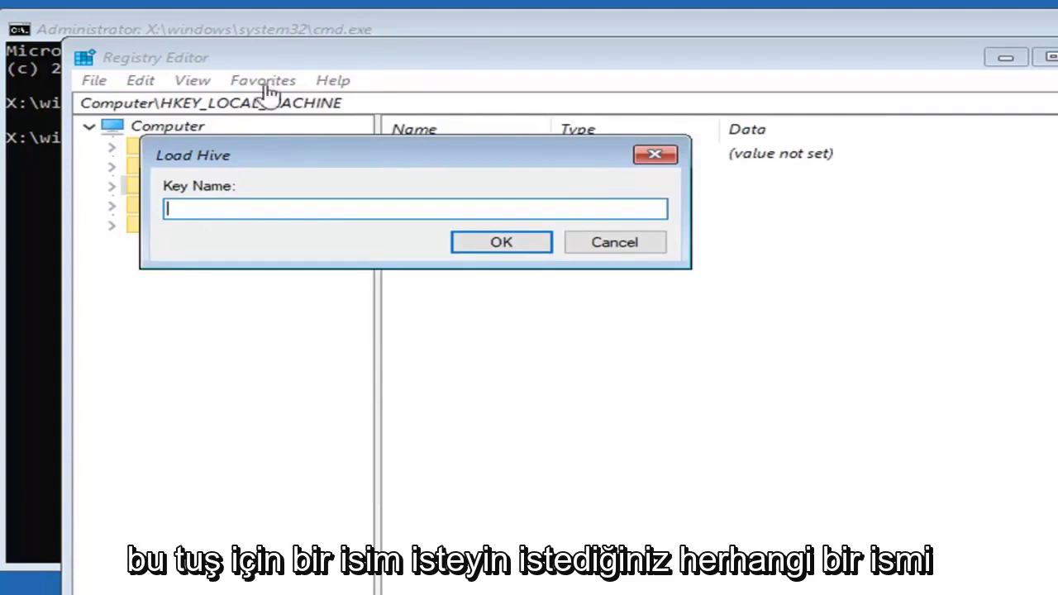
type("testkey")
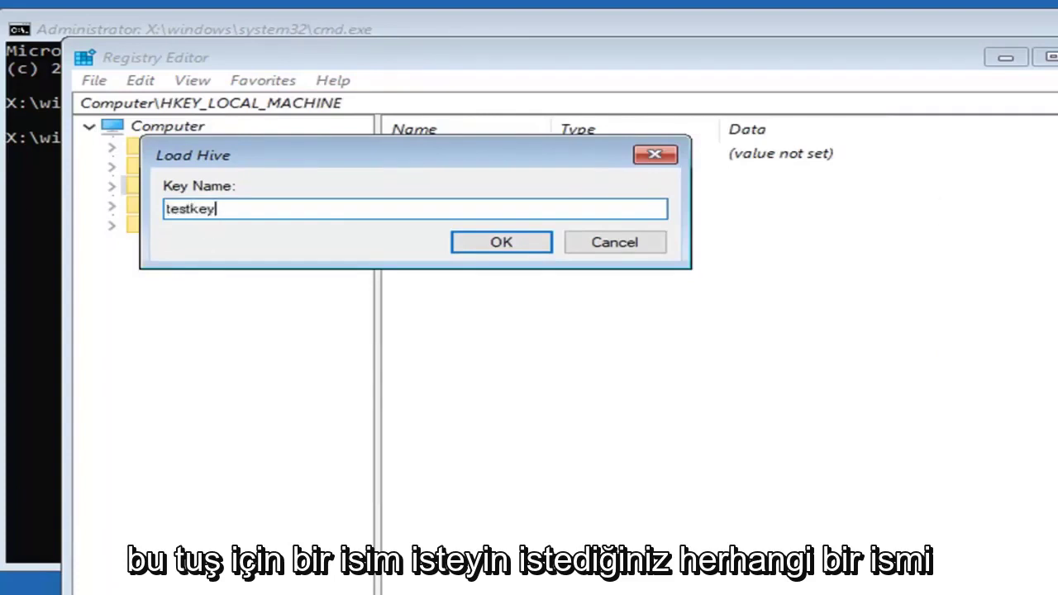
key("BackSpace")
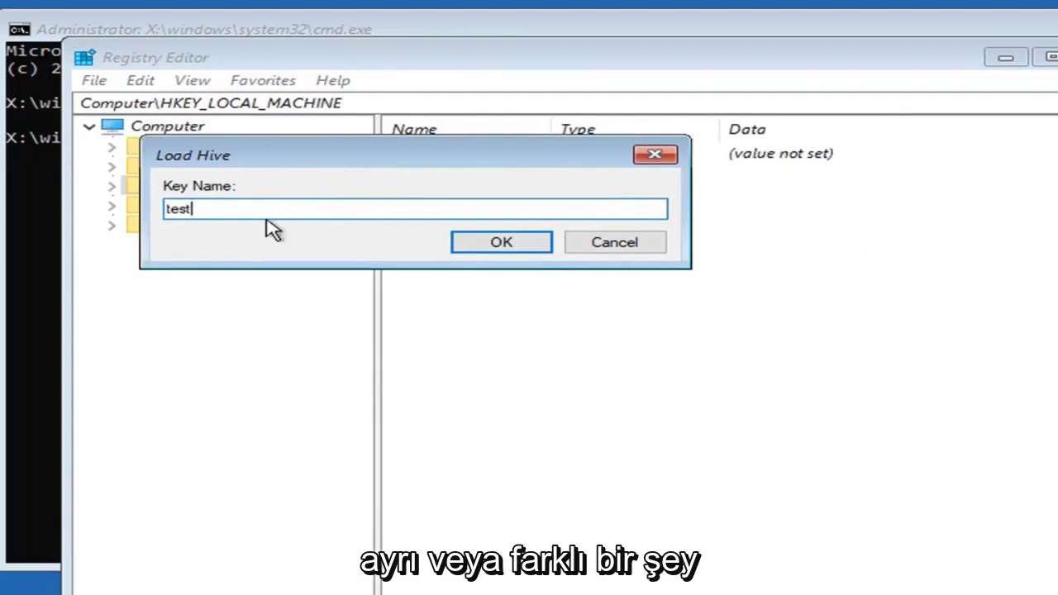
left_click(488, 244)
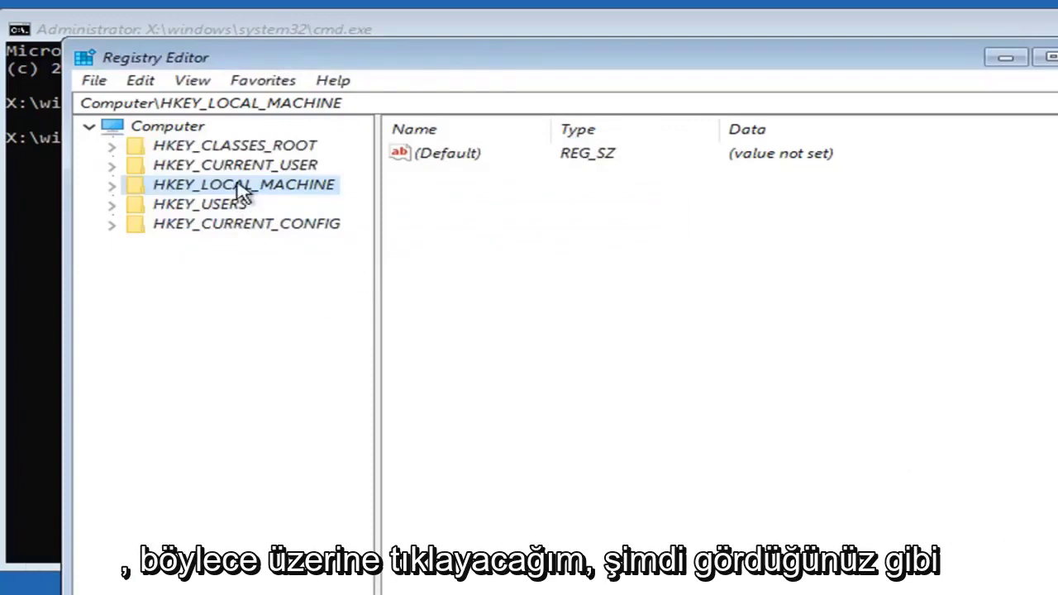
Expand HKEY_LOCAL_MACHINE > test > SAM > Domains in the key tree.
double_click(240, 189)
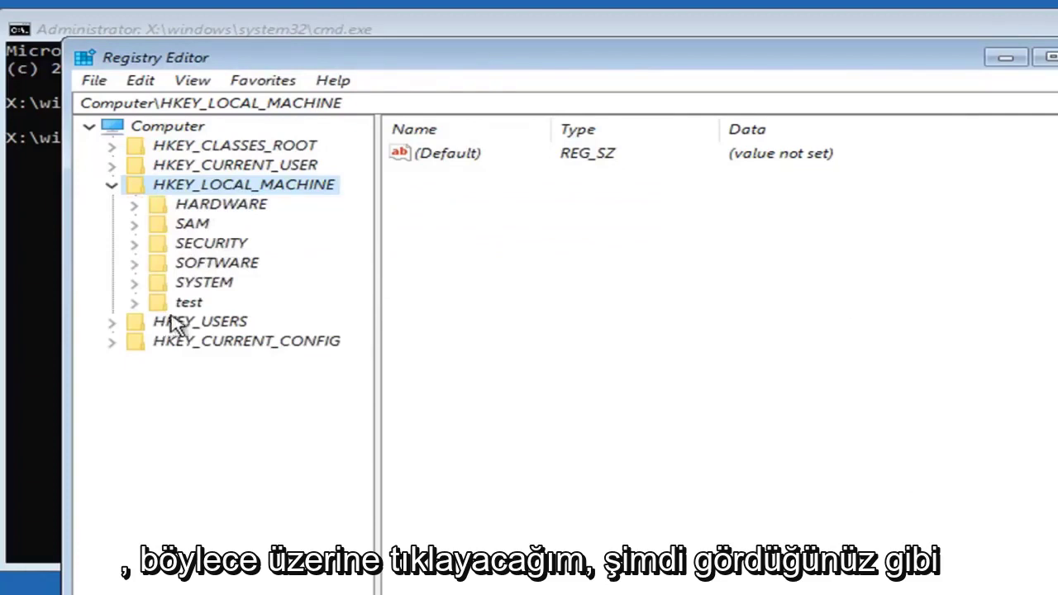
left_click(189, 304)
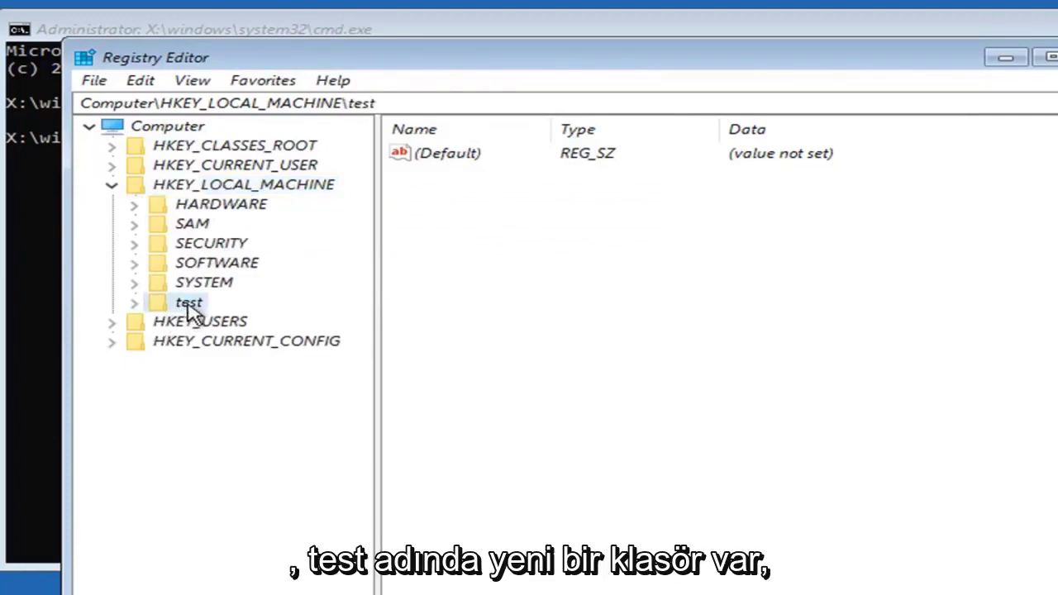
left_click(134, 303)
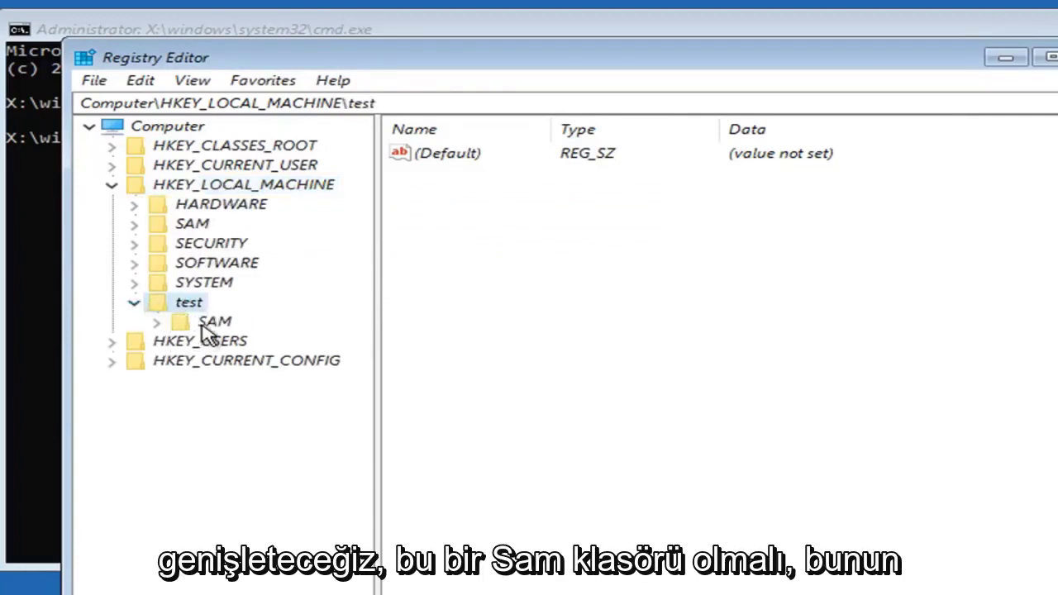
left_click(207, 323)
left_click(156, 322)
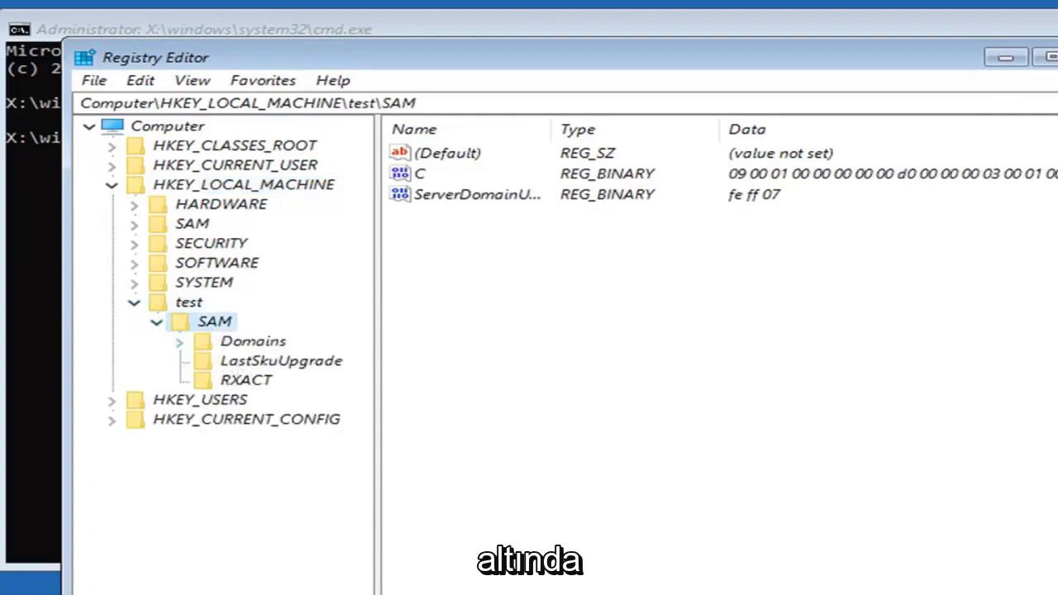
left_click(240, 346)
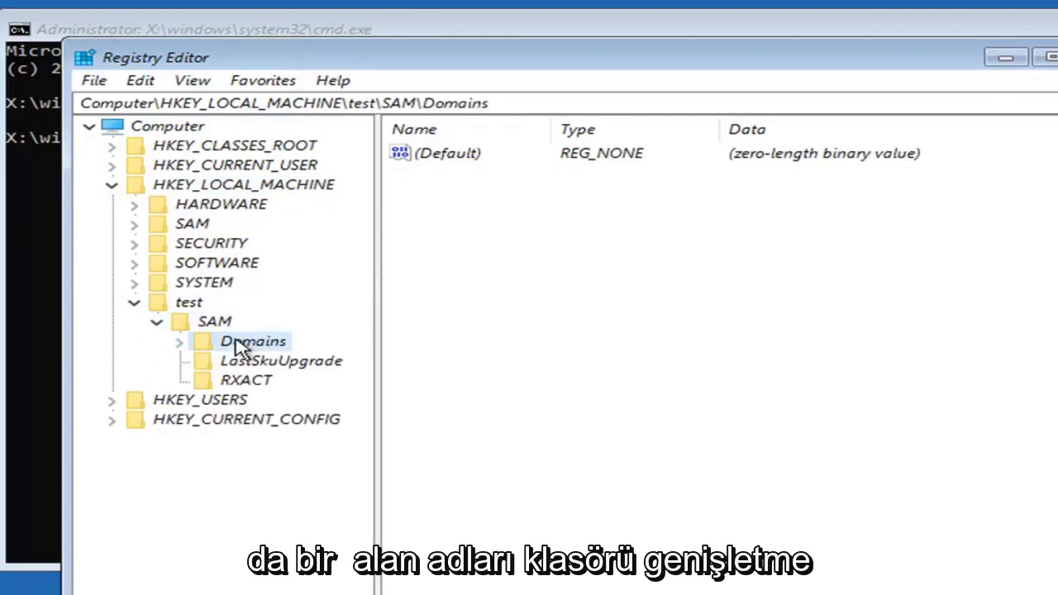
left_click(175, 347)
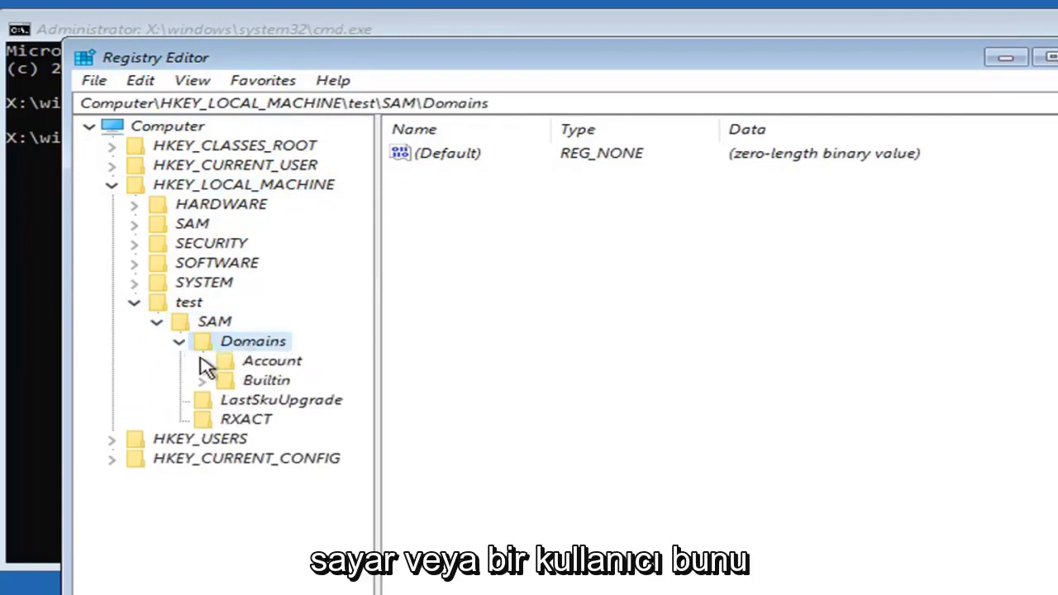
Expand Account > Users, widen the tree, and select user key 000001F4's F value.
left_click(236, 368)
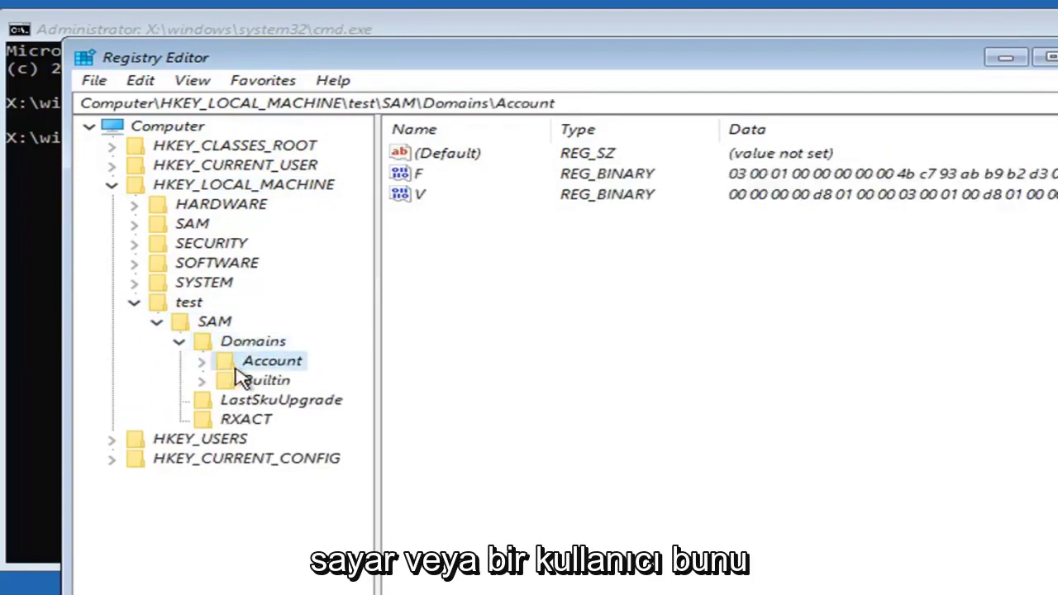
left_click(201, 364)
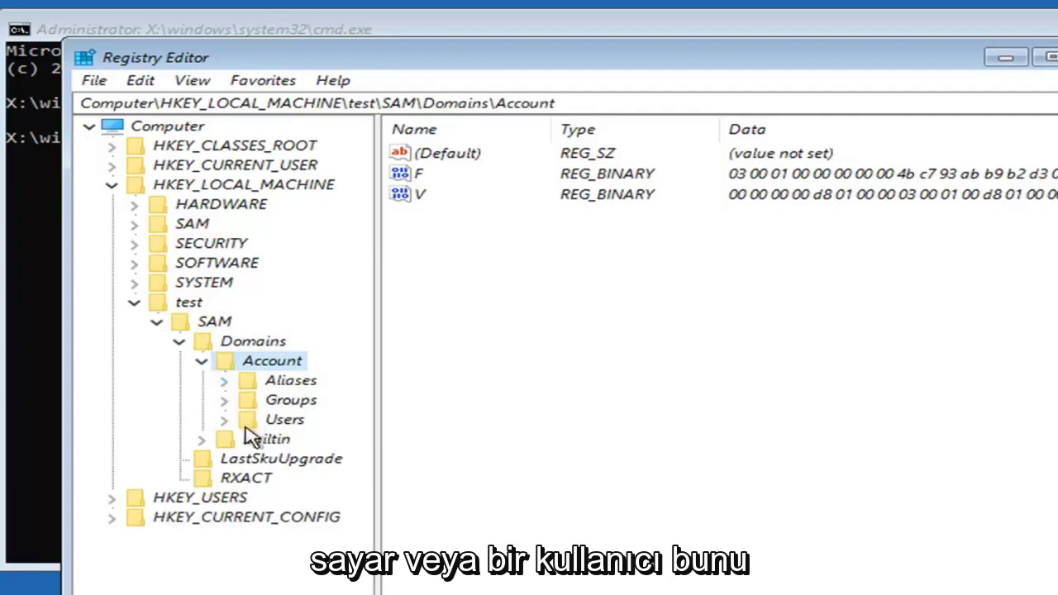
left_click(289, 420)
left_click(221, 420)
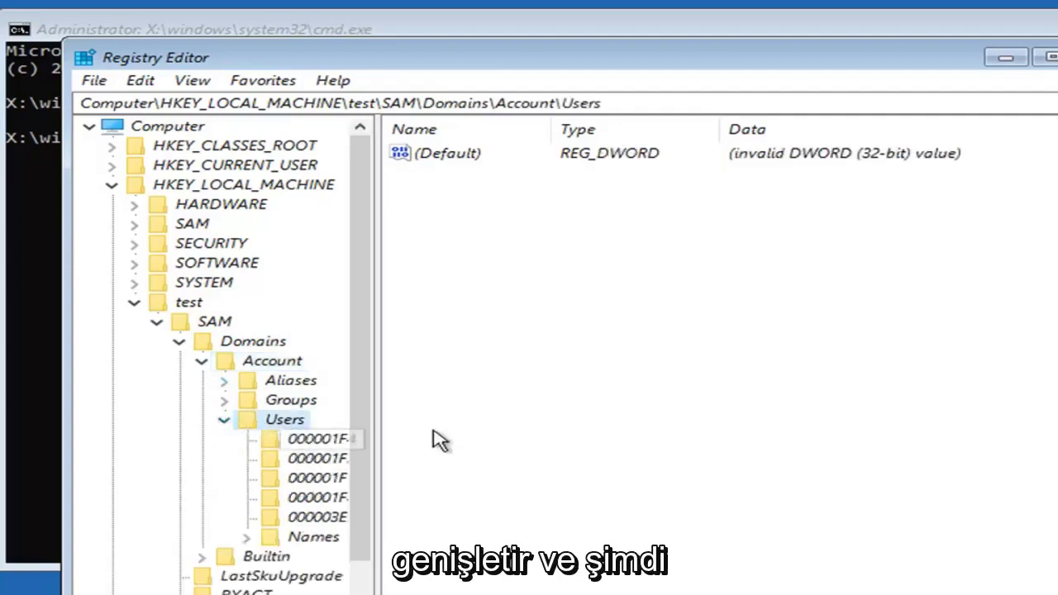
left_click_drag(376, 401, 497, 401)
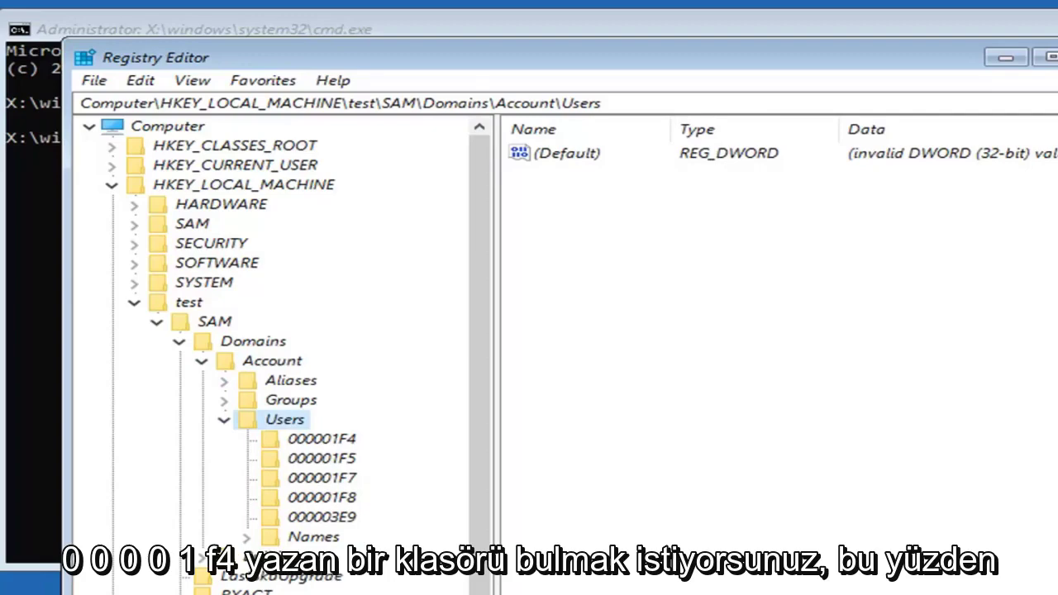
left_click(273, 441)
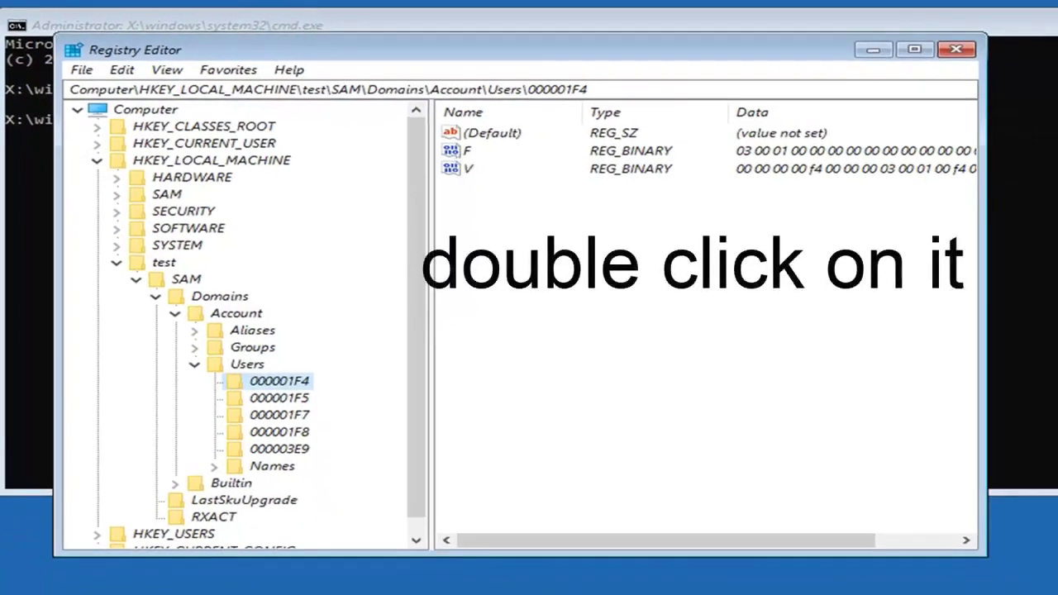
left_click(464, 153)
Change the F value's byte at offset 00000038 from 11 to 10 and save it.
double_click(464, 155)
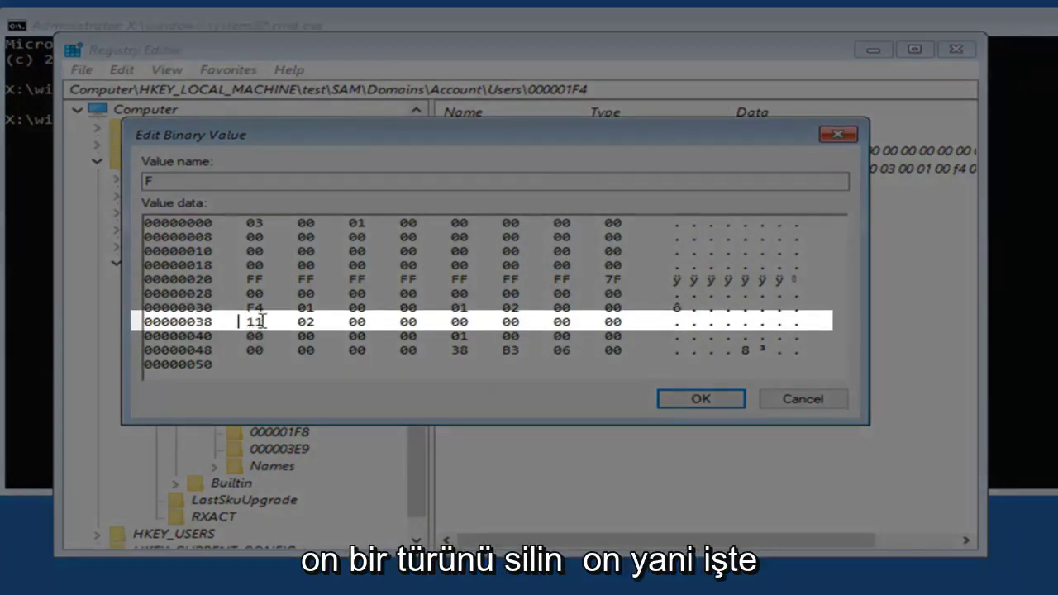
key("Delete")
type("10")
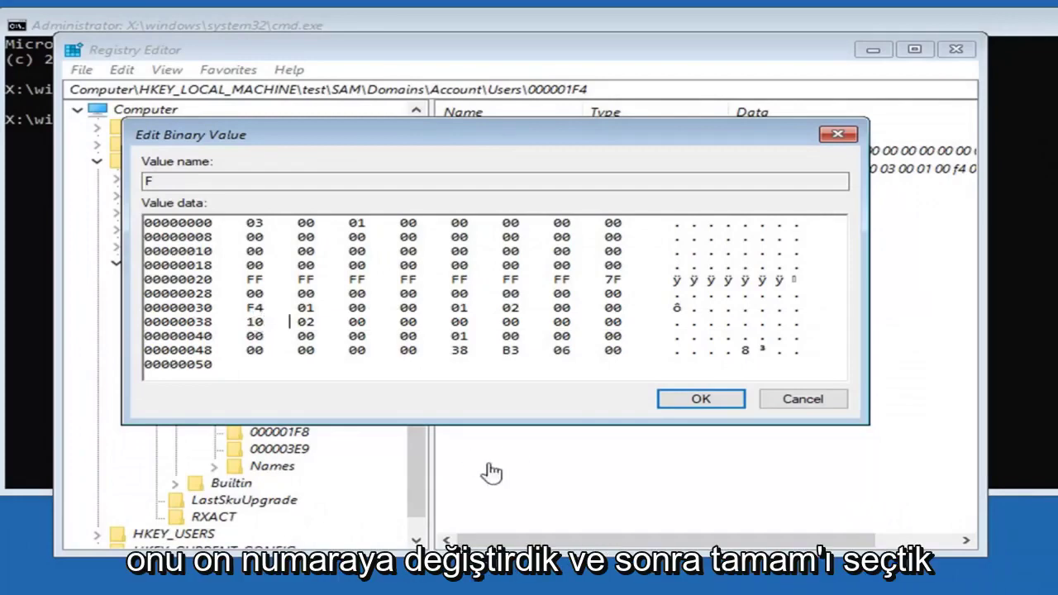
left_click(701, 401)
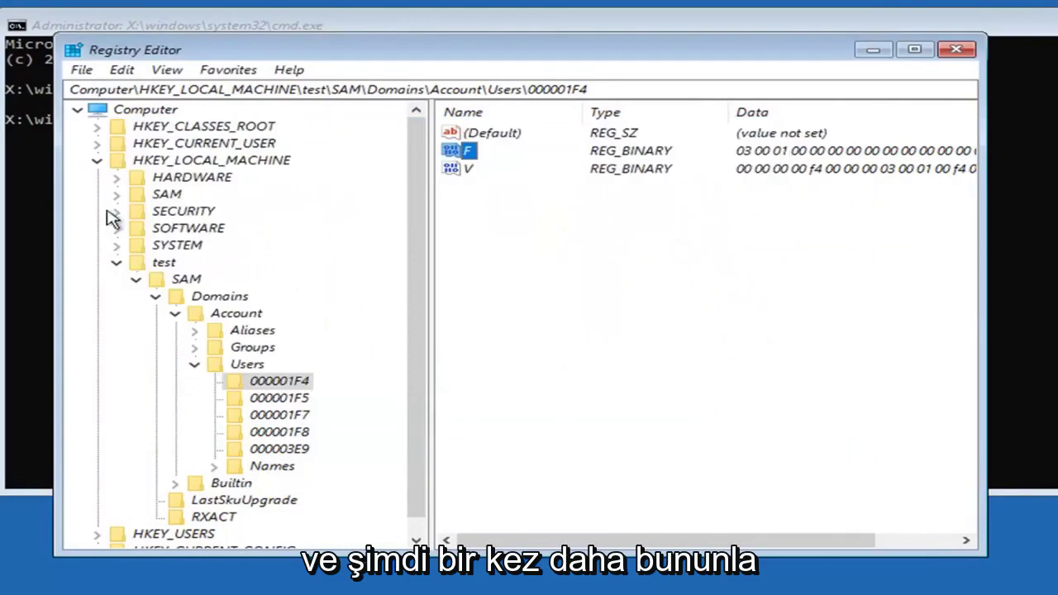
Collapse the test hive, then close Registry Editor and the Command Prompt.
double_click(134, 265)
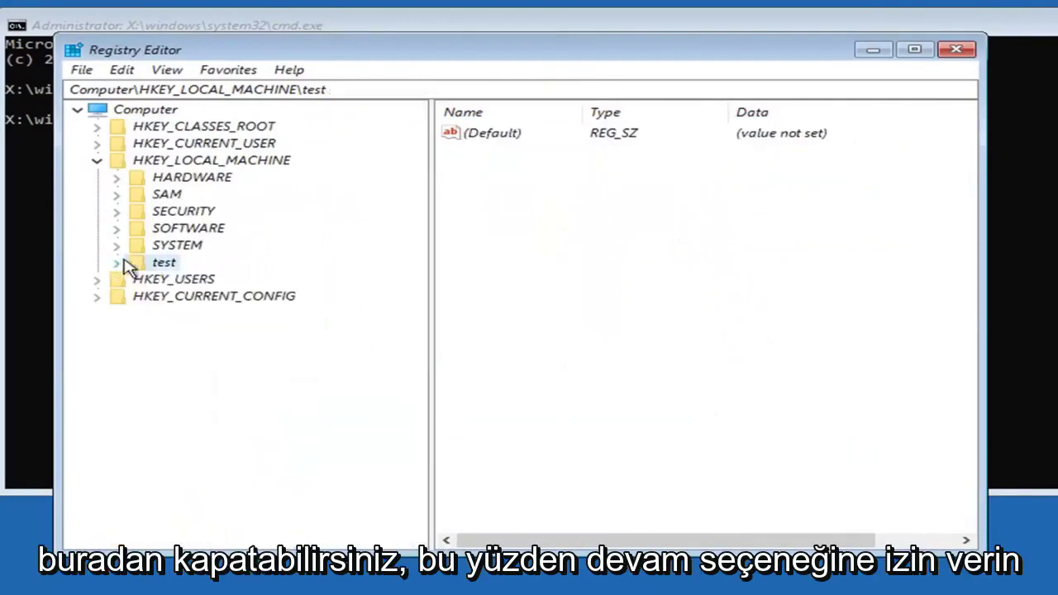
left_click(958, 50)
left_click(1035, 24)
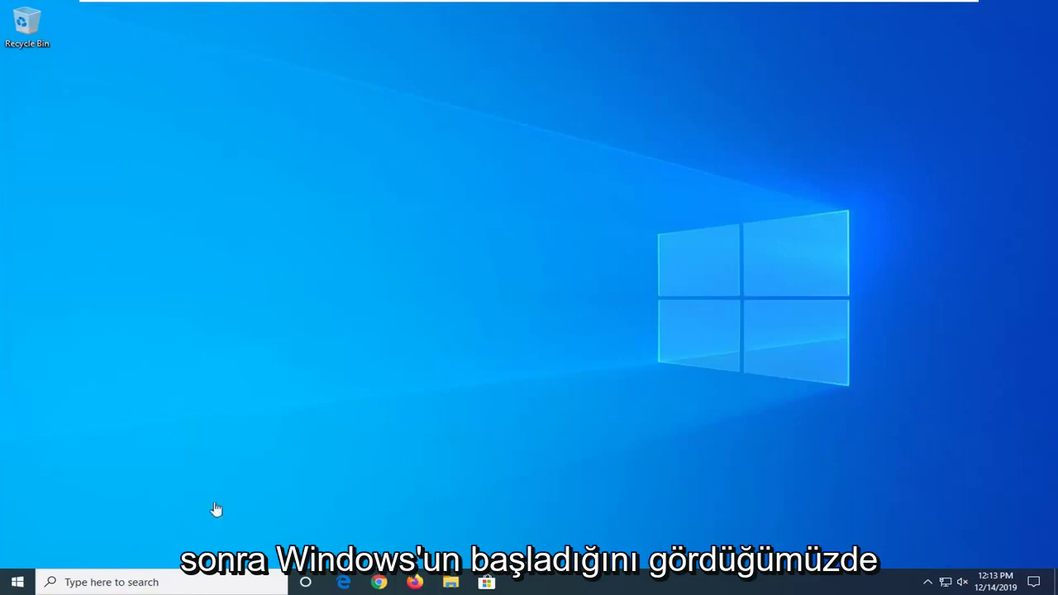
Search the Start menu for 'computer management' and launch the Computer Management app.
left_click(13, 586)
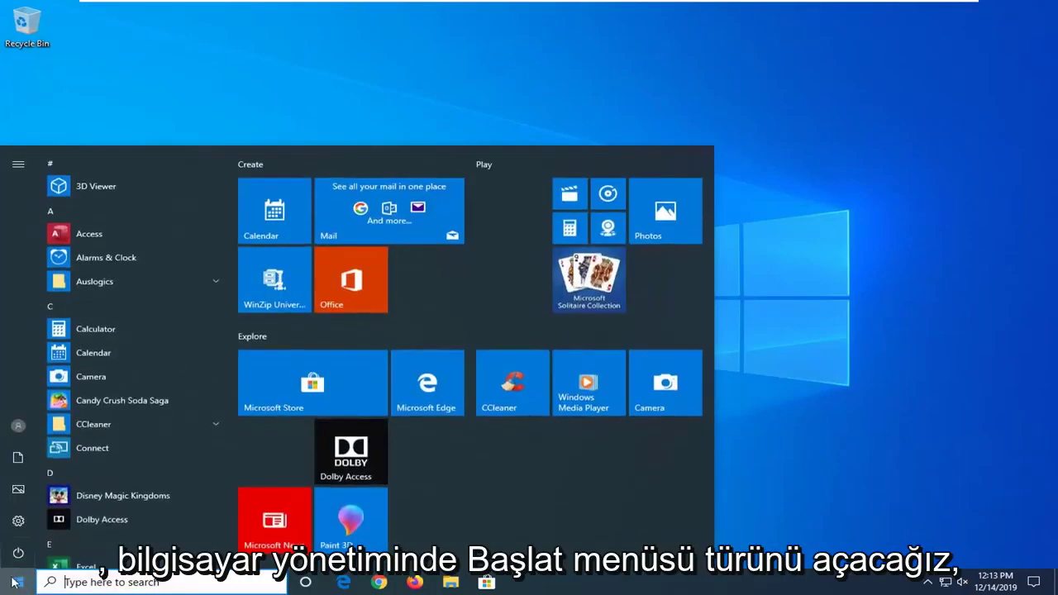
type("com")
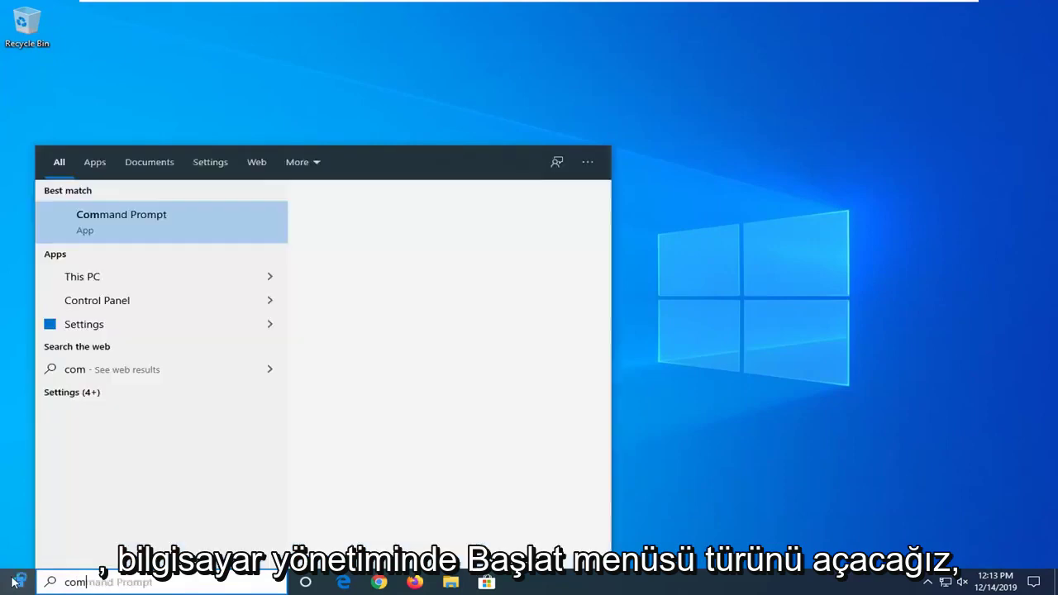
type("puter manag")
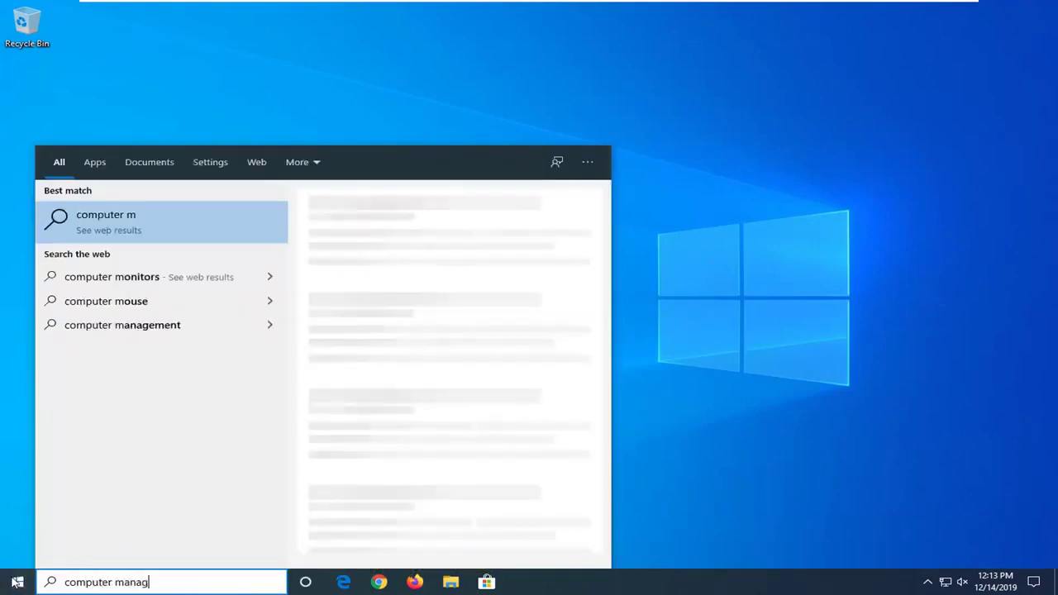
type("ement")
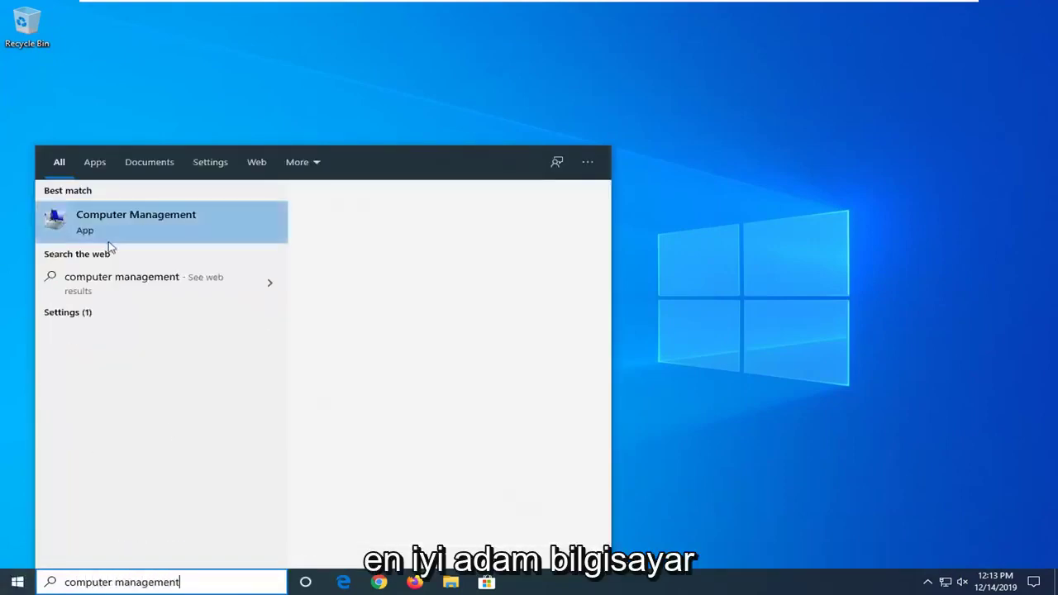
left_click(113, 227)
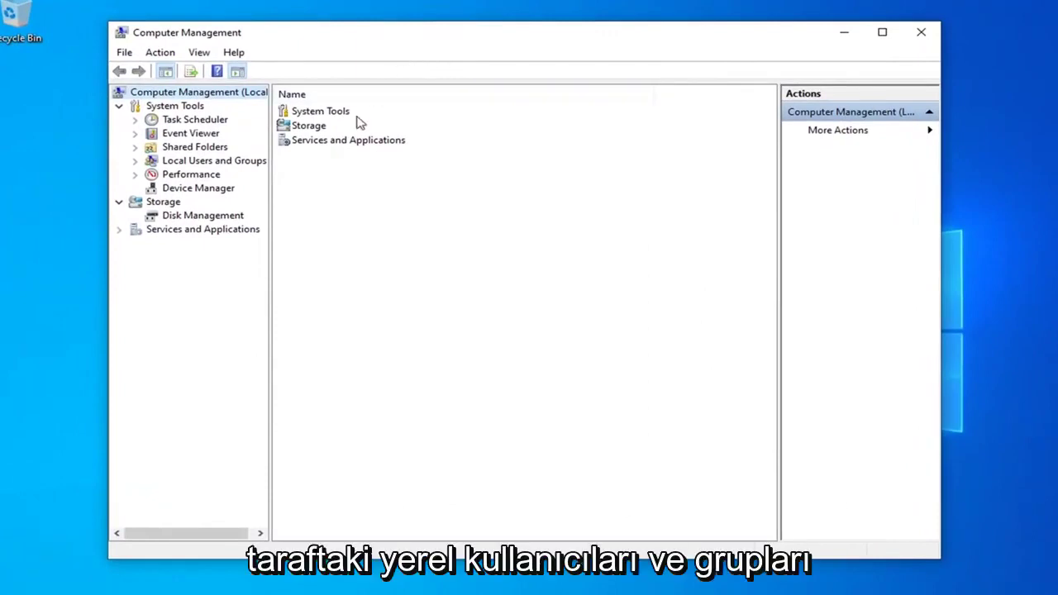
List the accounts under Local Users and Groups > Users and select the locked-out user.
left_click(206, 162)
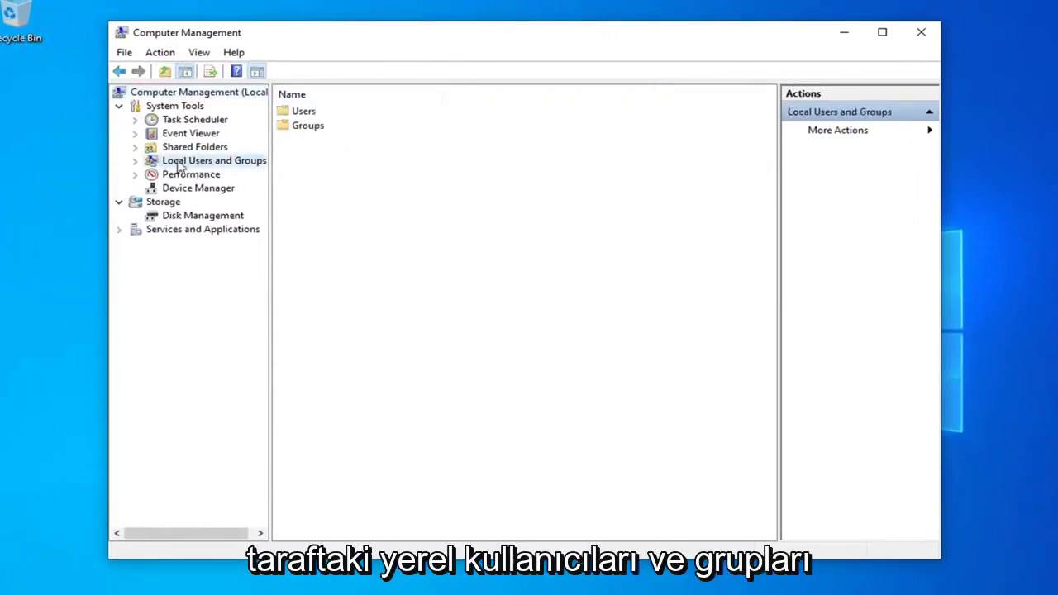
left_click(135, 162)
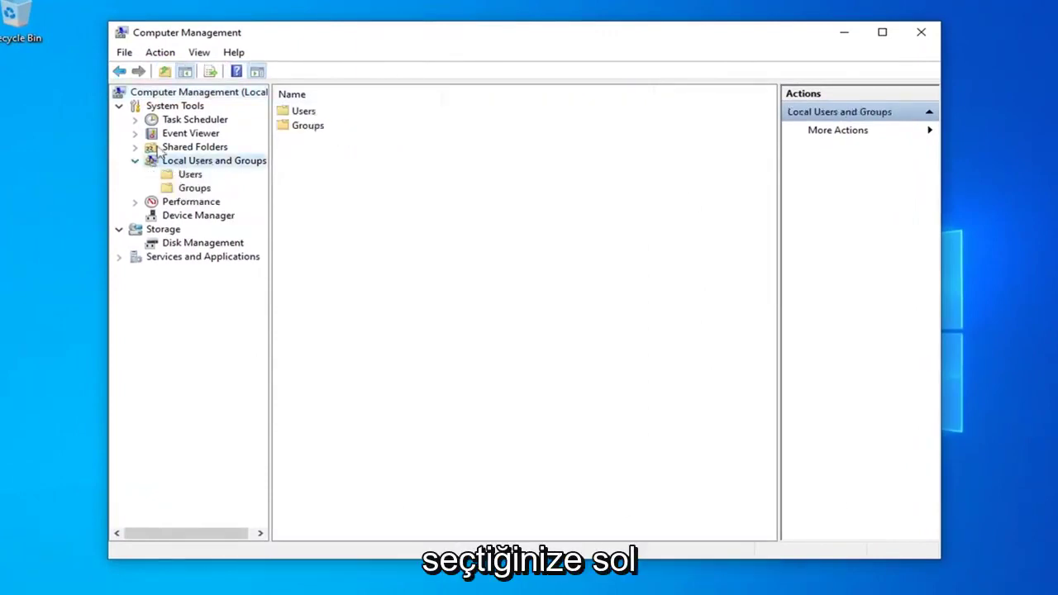
left_click(189, 176)
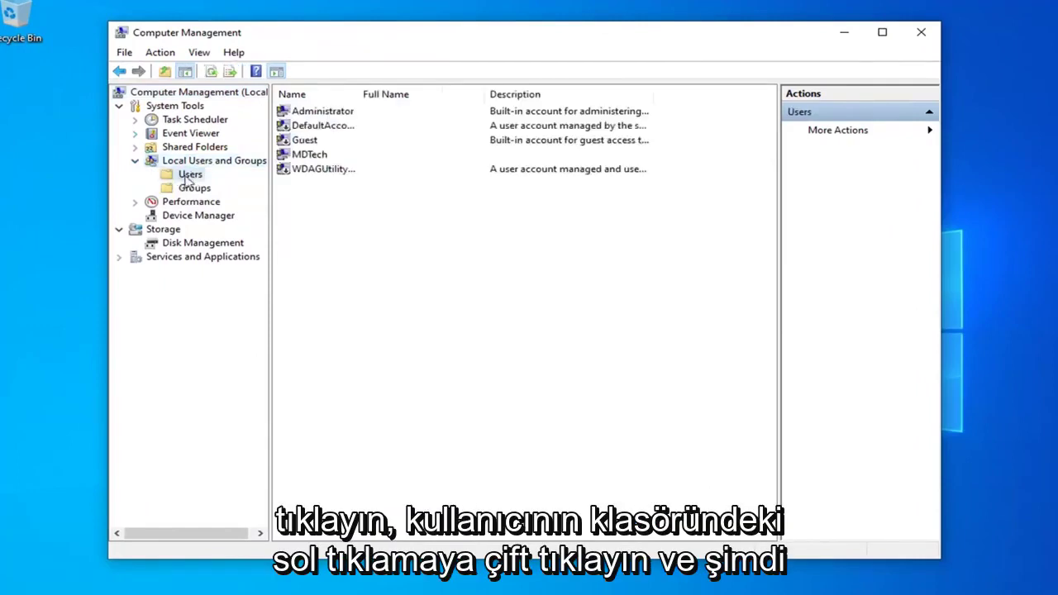
left_click(308, 157)
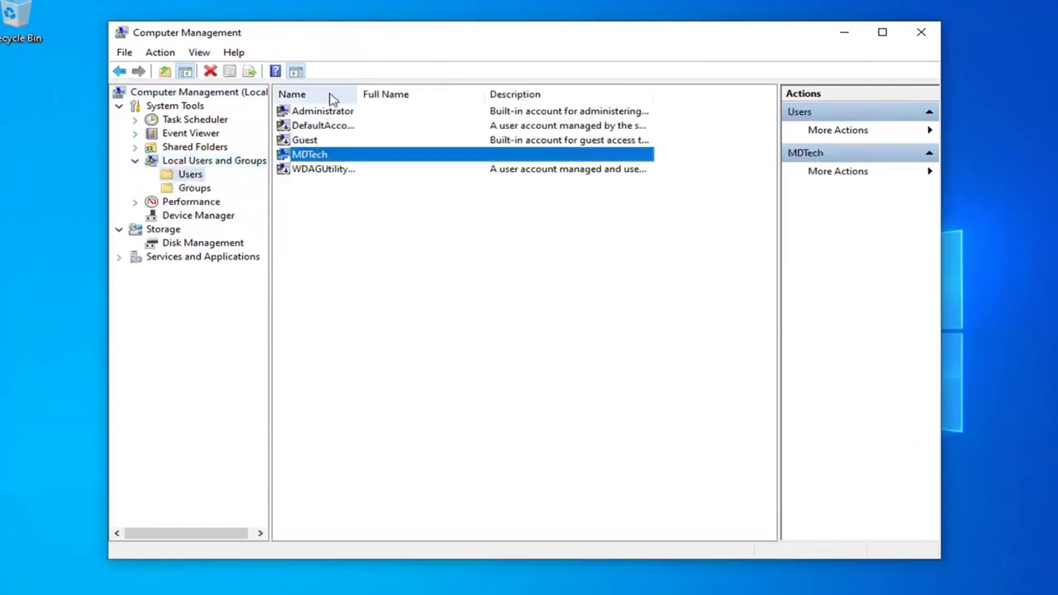
Leave 'Account is disabled' unchecked in the user's properties and apply the change.
double_click(315, 157)
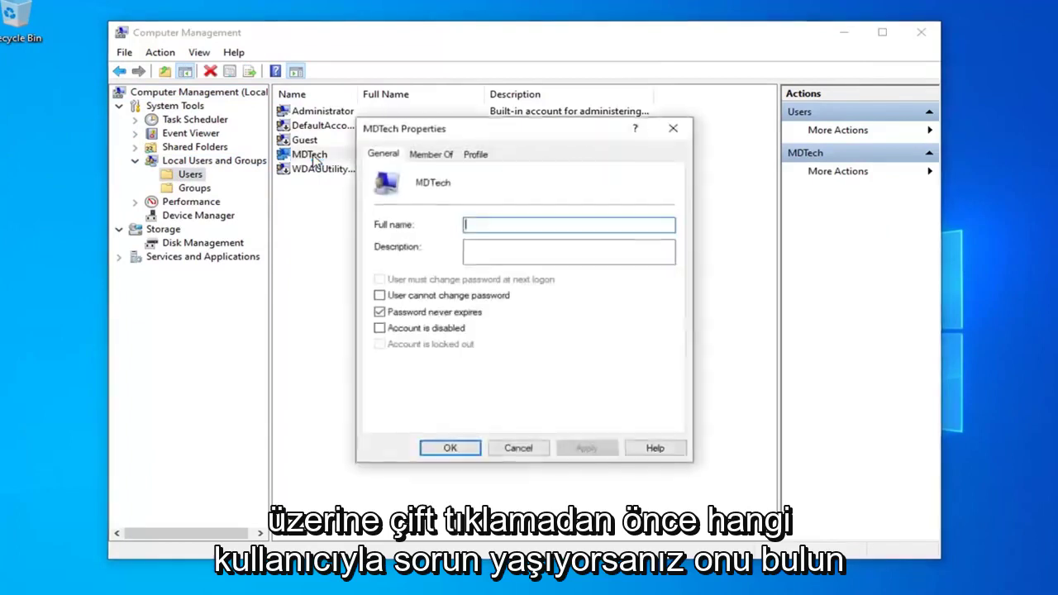
left_click(410, 331)
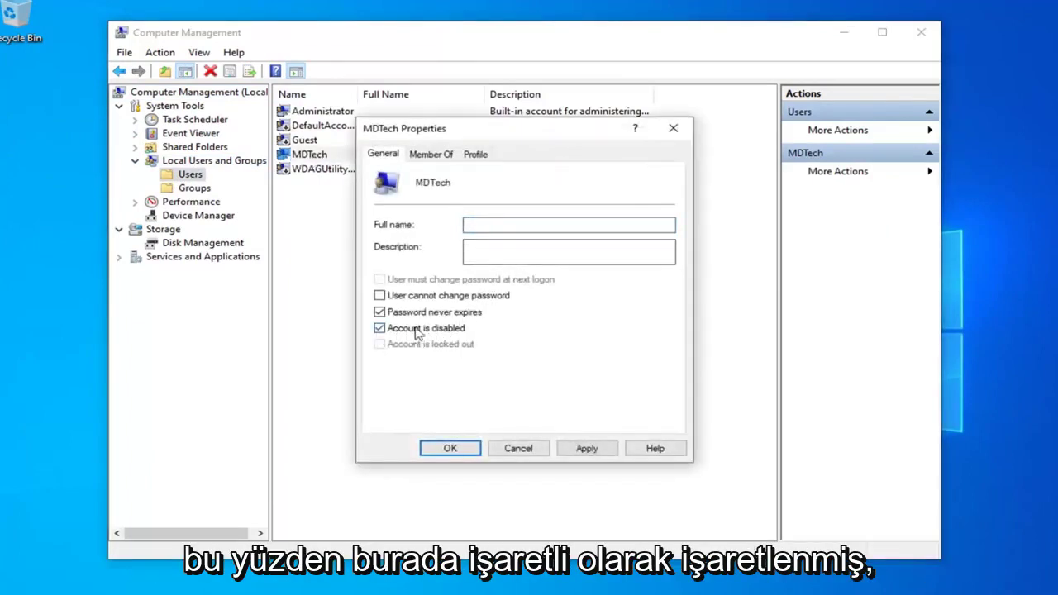
left_click(380, 328)
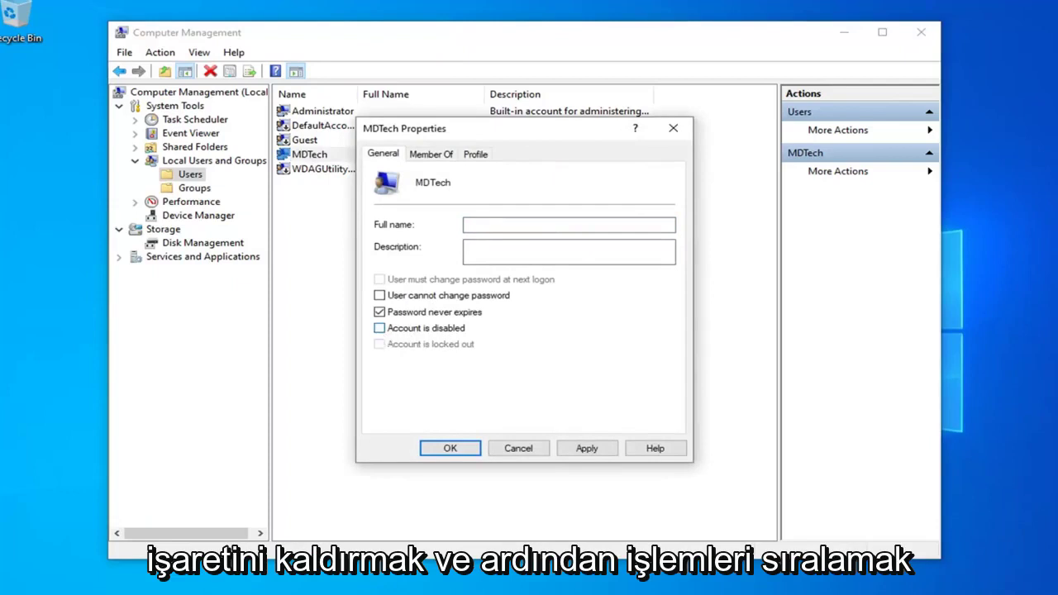
left_click(564, 452)
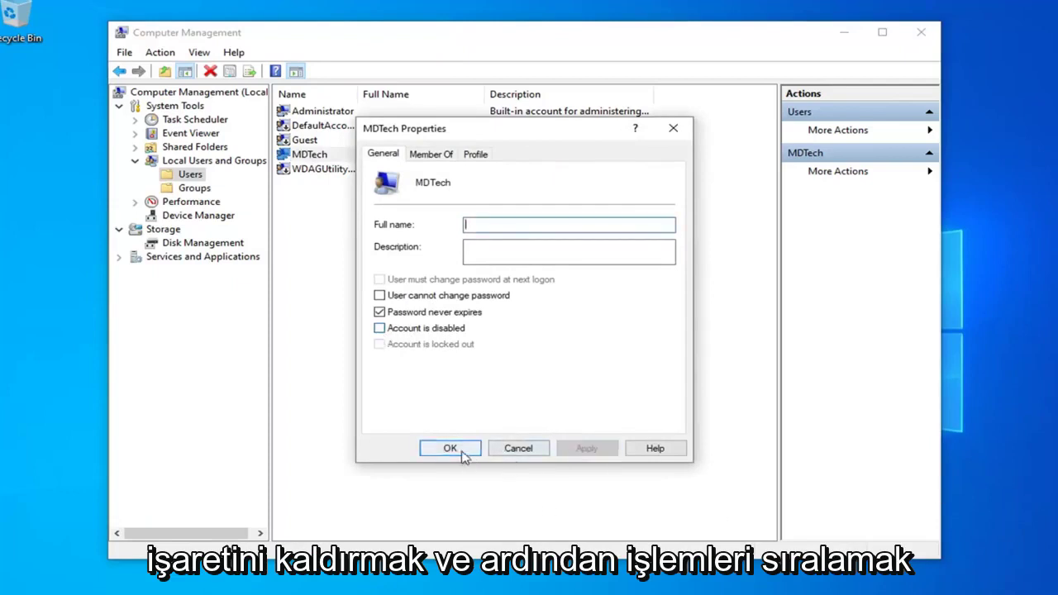
left_click(462, 453)
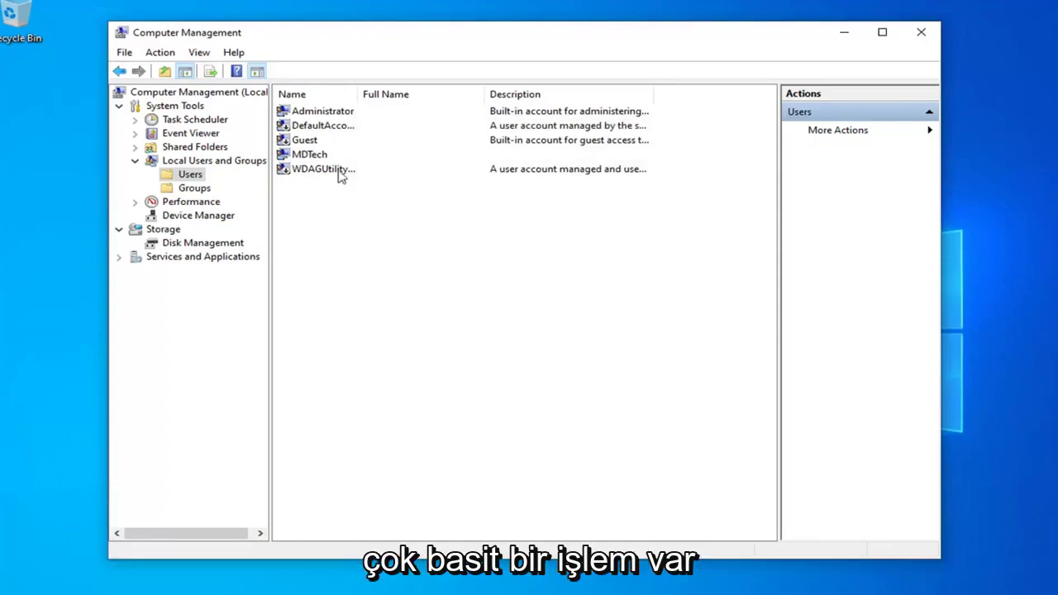
Confirm the built-in Administrator has 'Account is disabled' unchecked, then exit Computer Management.
left_click(315, 114)
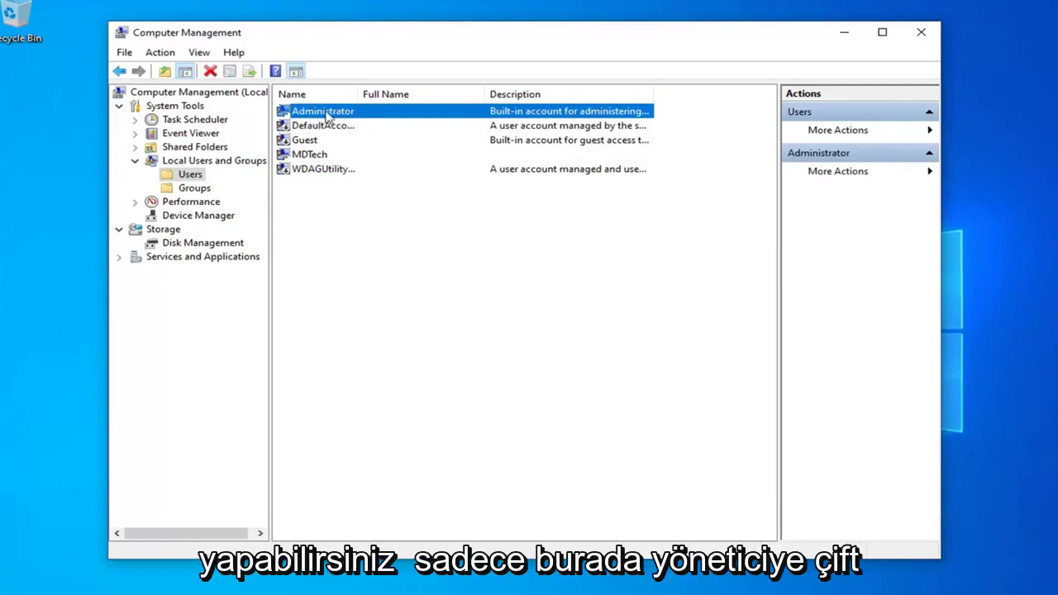
double_click(379, 113)
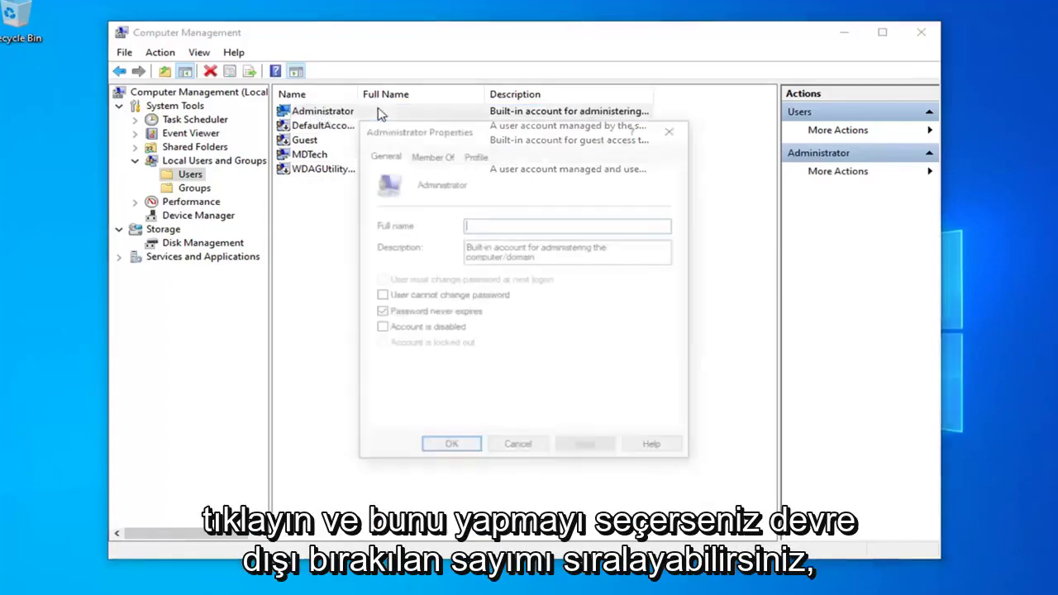
left_click(380, 330)
left_click(379, 330)
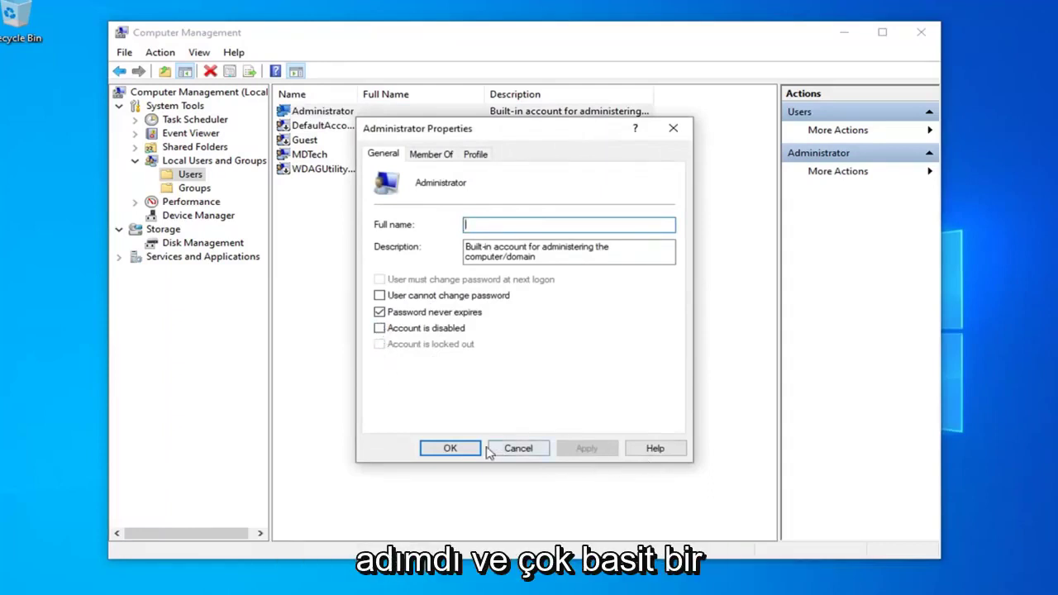
left_click(453, 450)
left_click(921, 32)
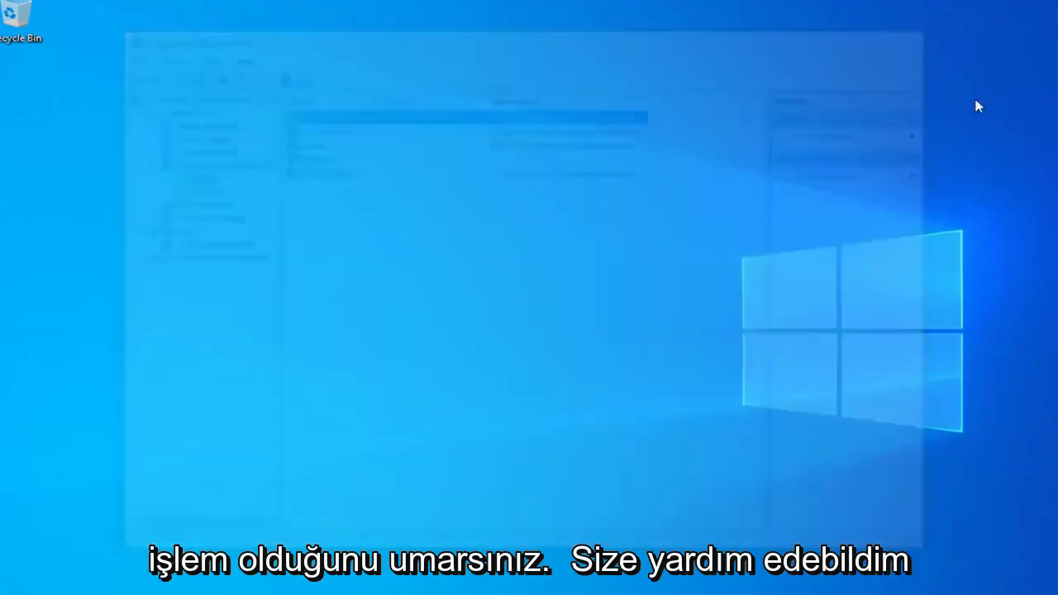